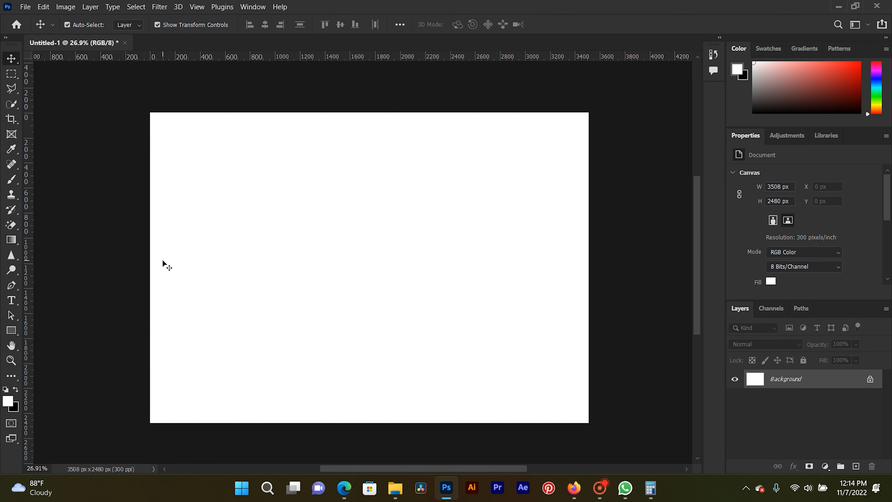
- Make black the foreground colour and fill the Background layer with it
left_click(17, 389)
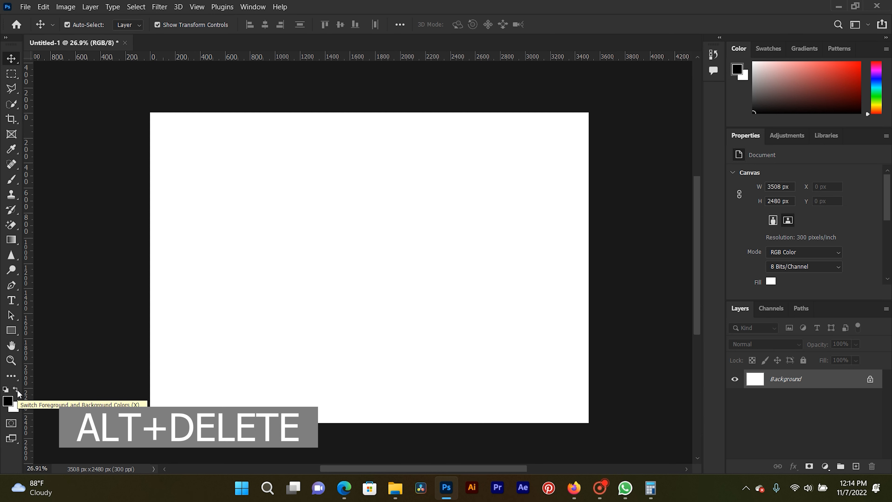
key("alt+Delete")
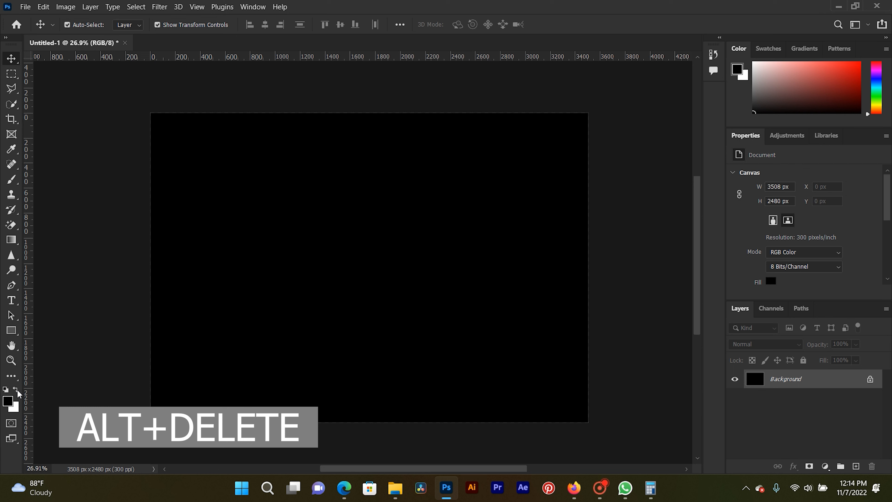
- Add the horizontal text "LOVE" near the middle of the canvas and colour it white
left_click(14, 303)
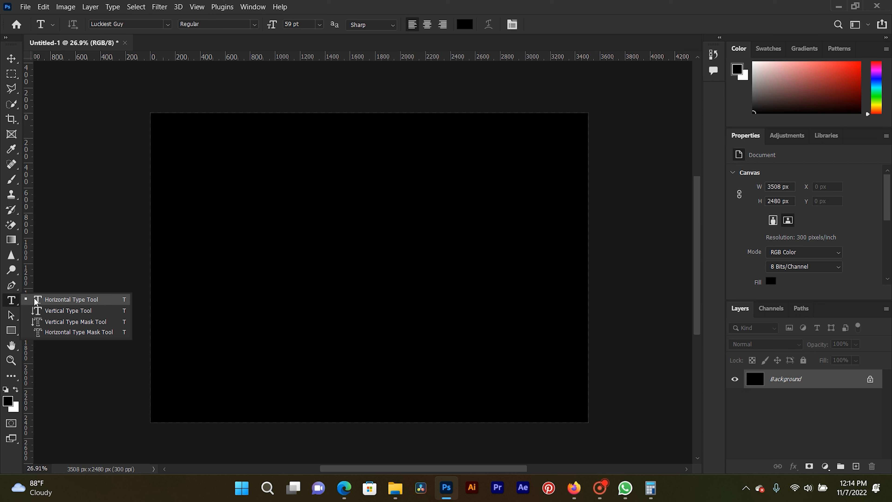
left_click(34, 302)
left_click(265, 259)
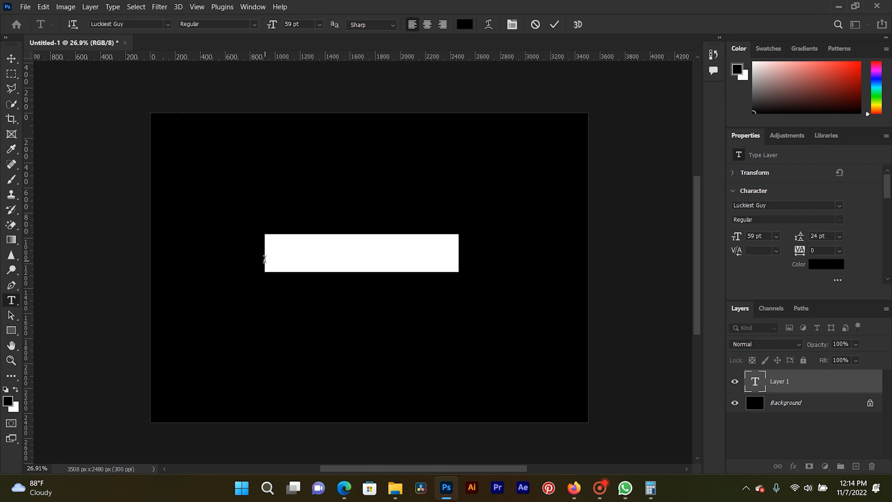
type("LOVE")
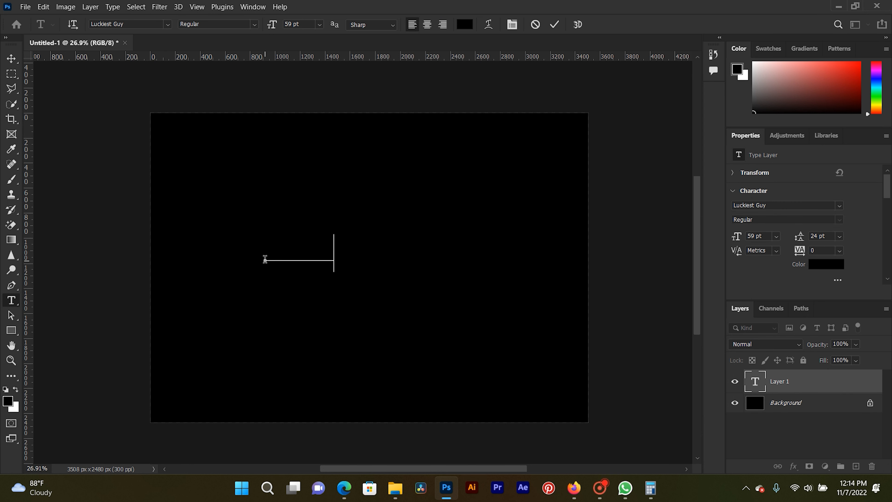
key("ctrl+a")
left_click(765, 50)
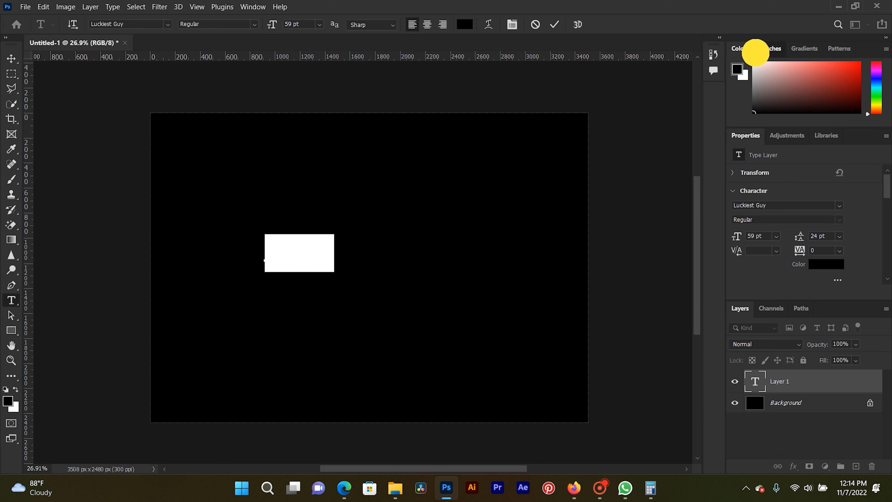
left_click(756, 86)
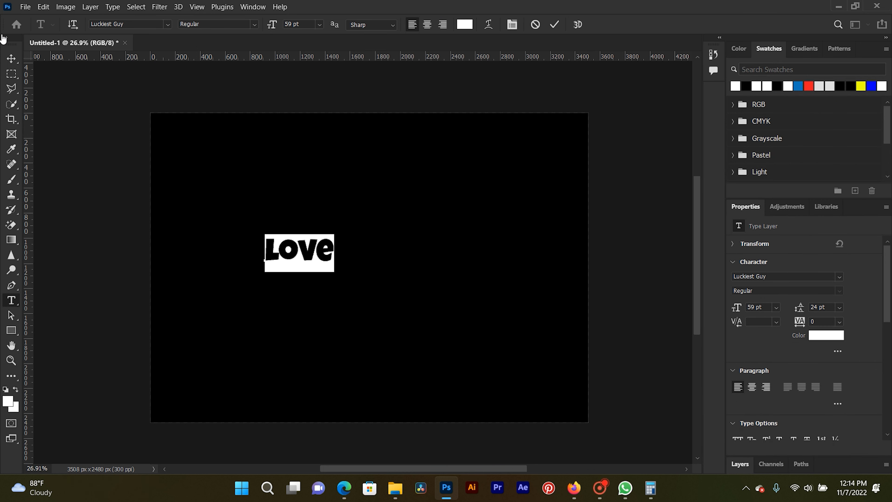
- Scale the "LOVE" text up to about 340% and place it around the middle of the canvas
left_click(11, 59)
key("ctrl+t")
left_click_drag(335, 262, 510, 337)
left_click_drag(458, 271, 441, 262)
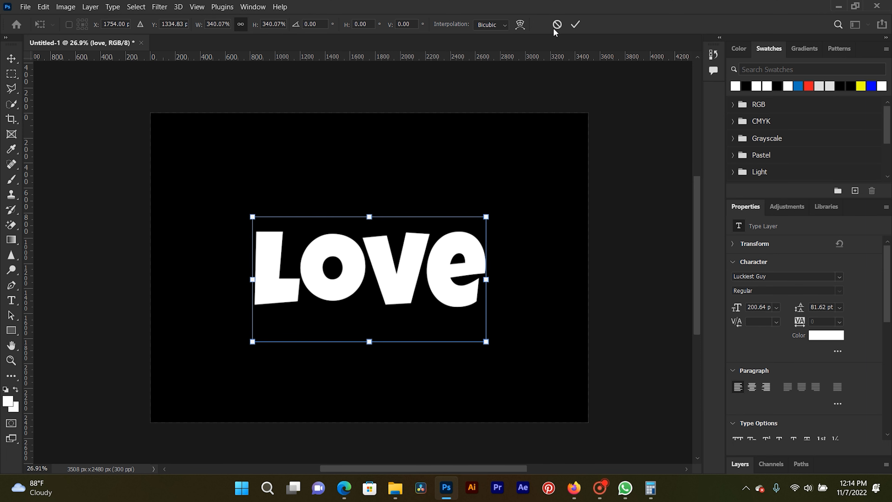
left_click(575, 24)
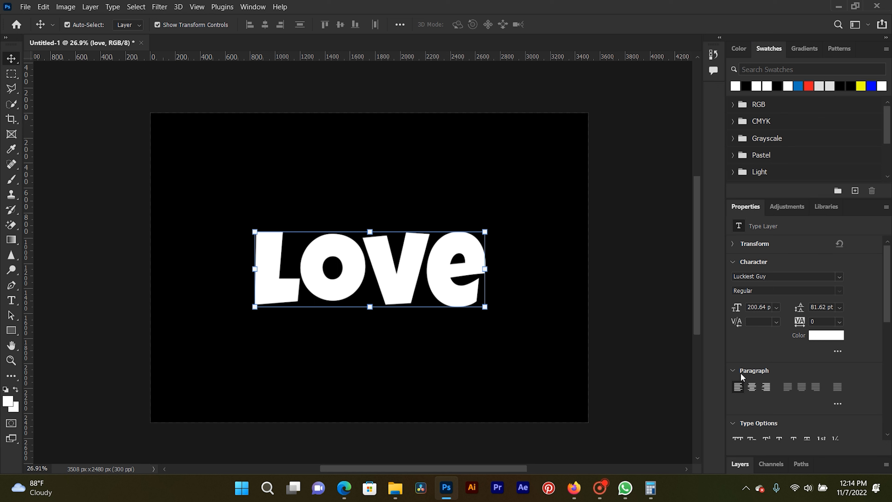
- Centre the text layer horizontally and vertically against the Background layer
left_click(740, 464)
left_click_drag(799, 322, 796, 221)
key("ctrl")
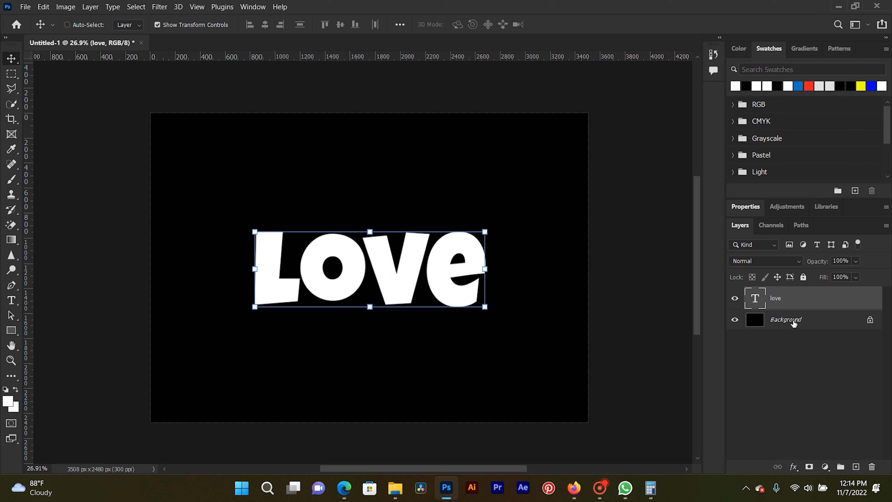
left_click(794, 323, "ctrl")
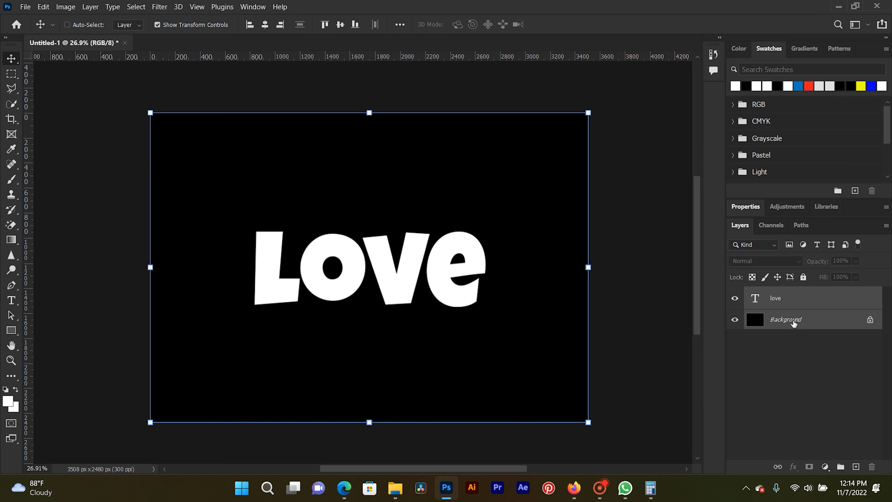
left_click(265, 24)
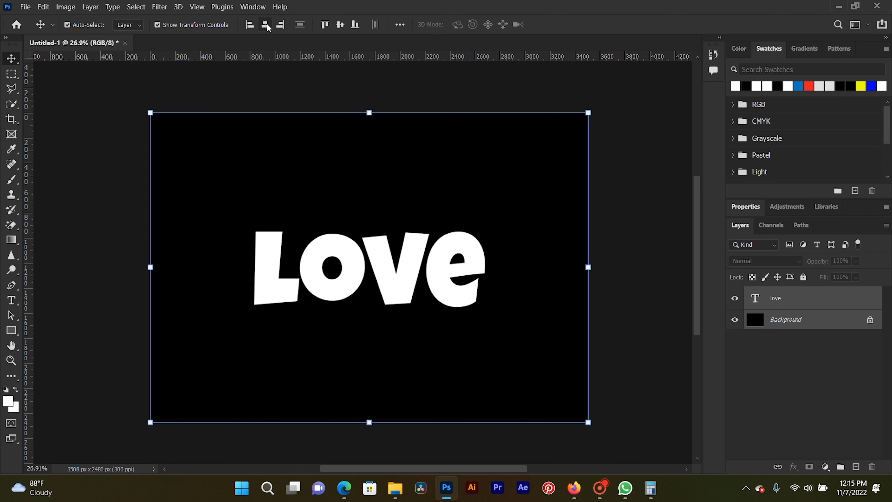
left_click(339, 25)
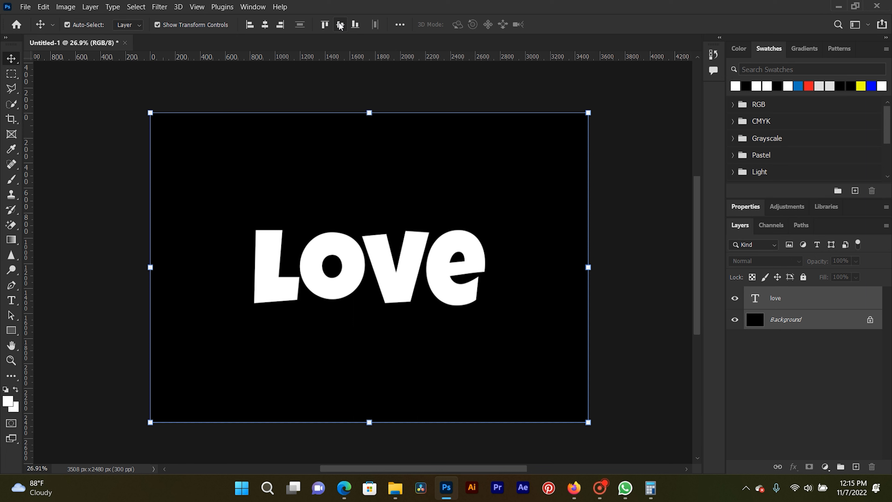
left_click(340, 25)
left_click(776, 360)
- Duplicate the "love" text layer twice and hide "love copy 2" and the original "love" layer
left_click(809, 295)
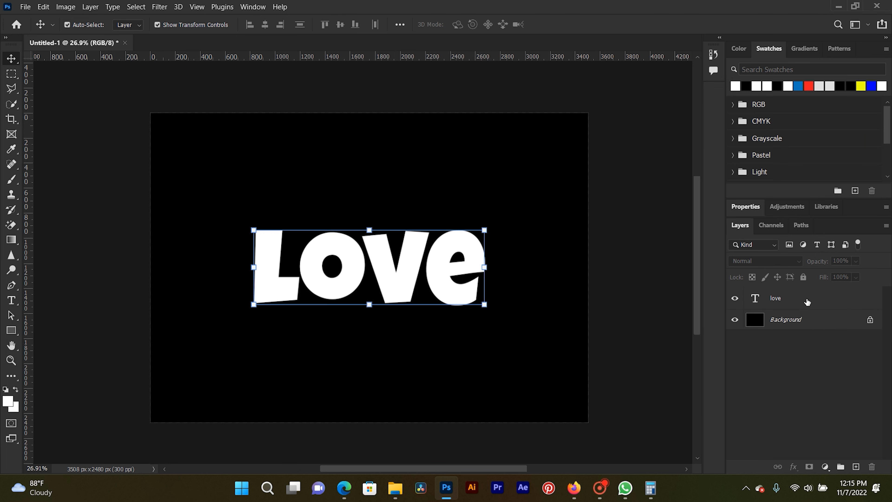
left_click(816, 302)
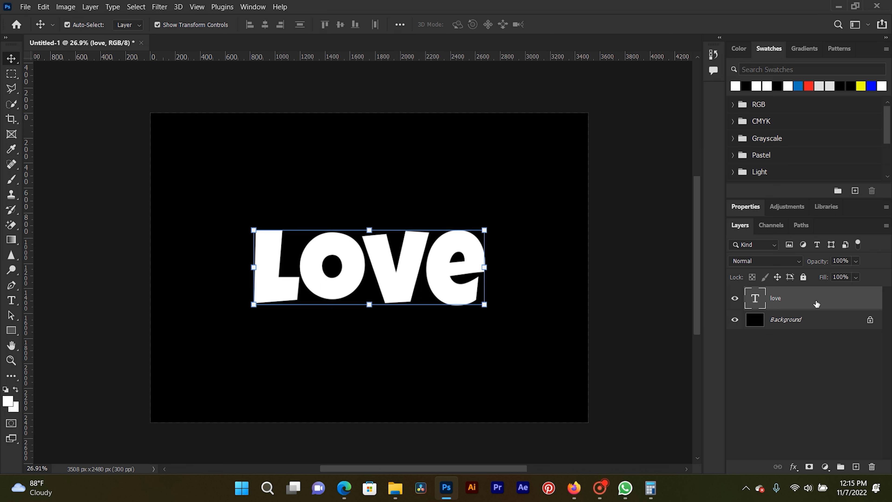
key("ctrl")
key("ctrl+j")
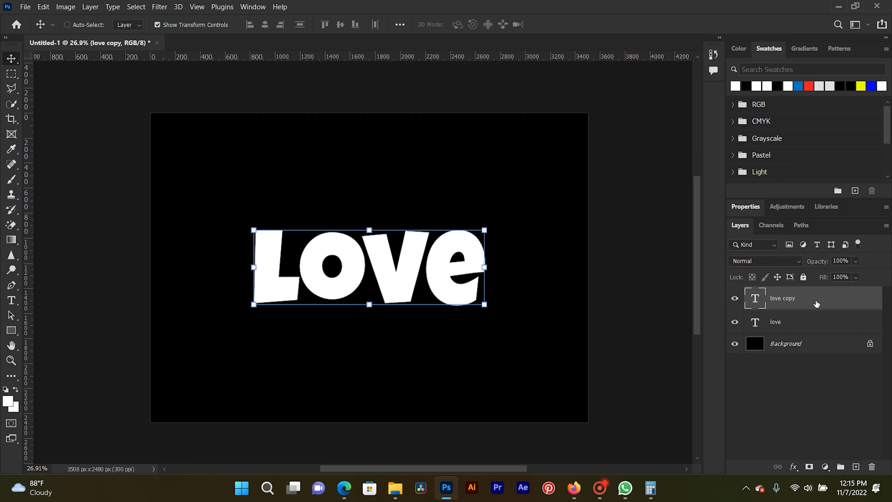
key("ctrl+j")
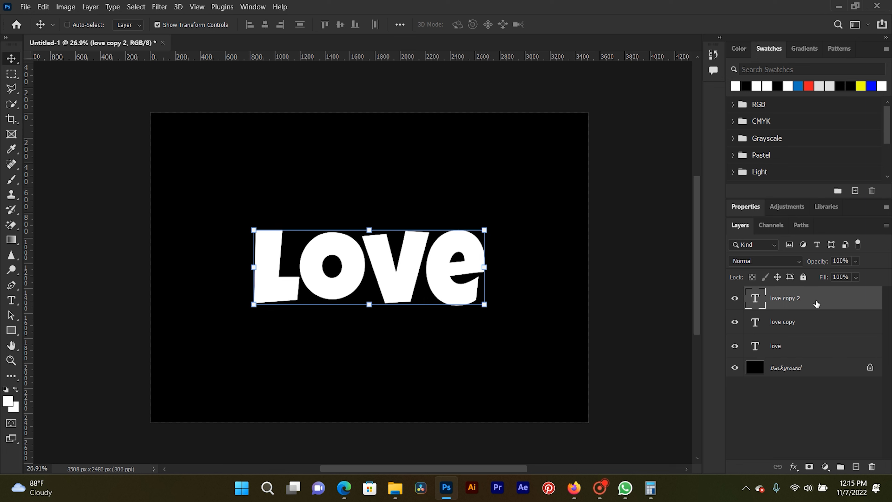
left_click(735, 298)
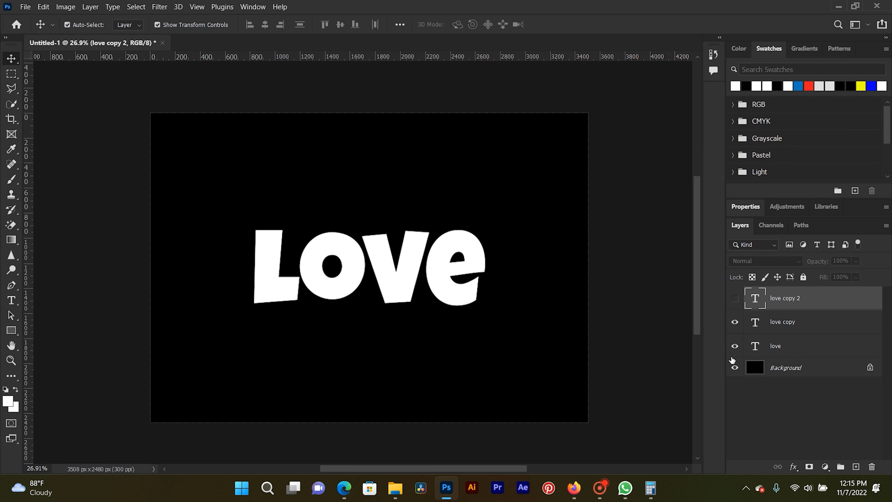
left_click(733, 347)
- Add a white 5 px Stroke layer style, positioned inside, to the "love copy" layer
left_click(820, 332)
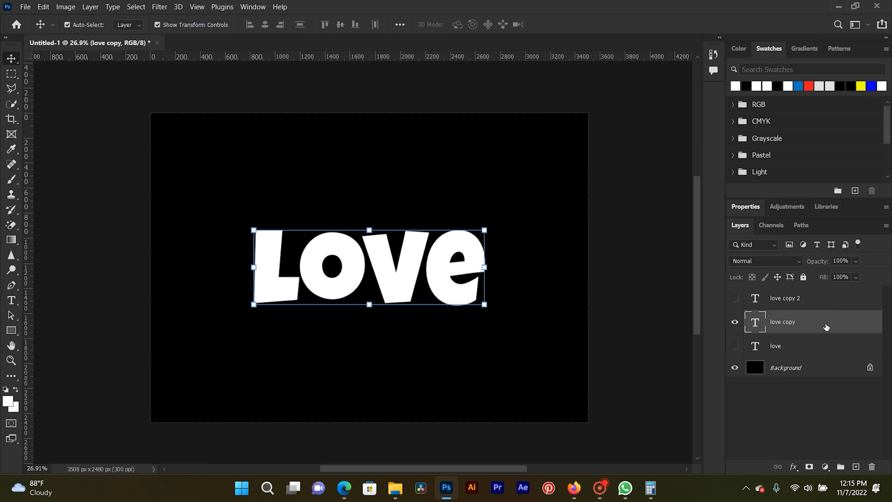
double_click(826, 327)
mouse_move(457, 72)
left_mouse_down()
mouse_move(614, 75)
mouse_move(587, 76)
left_mouse_up()
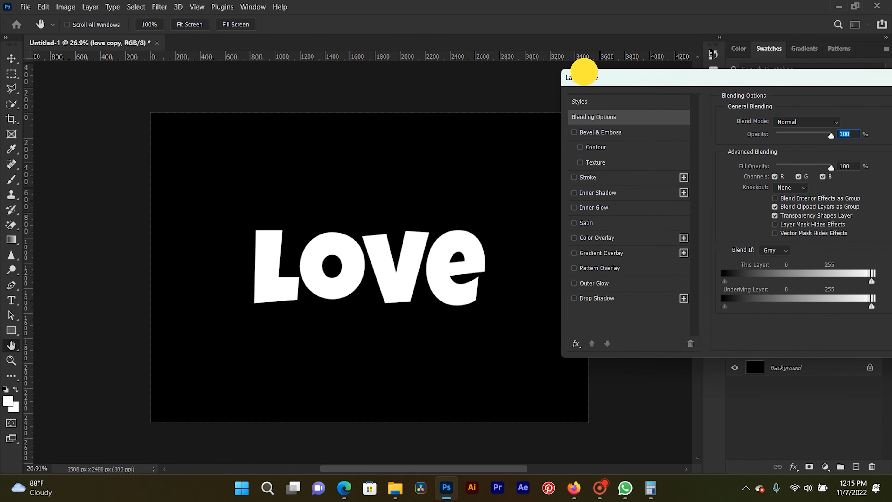
left_click(575, 177)
left_click_drag(651, 78, 588, 73)
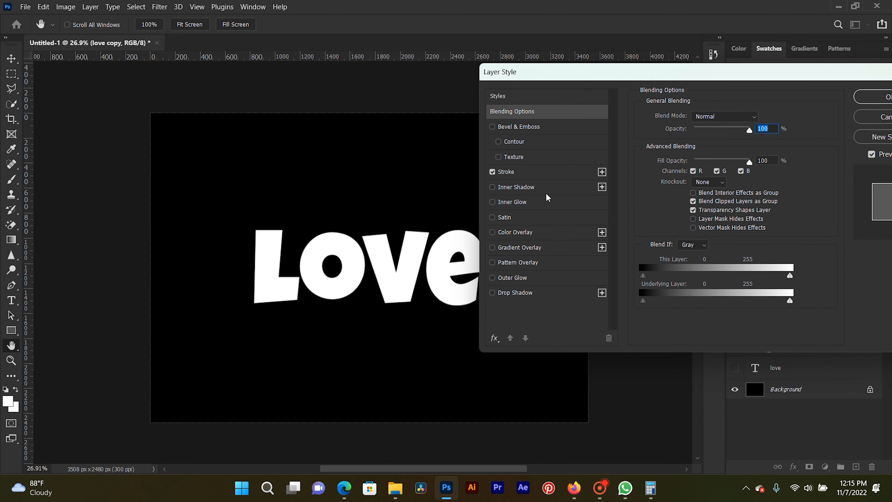
left_click(527, 172)
left_click_drag(755, 116, 741, 115)
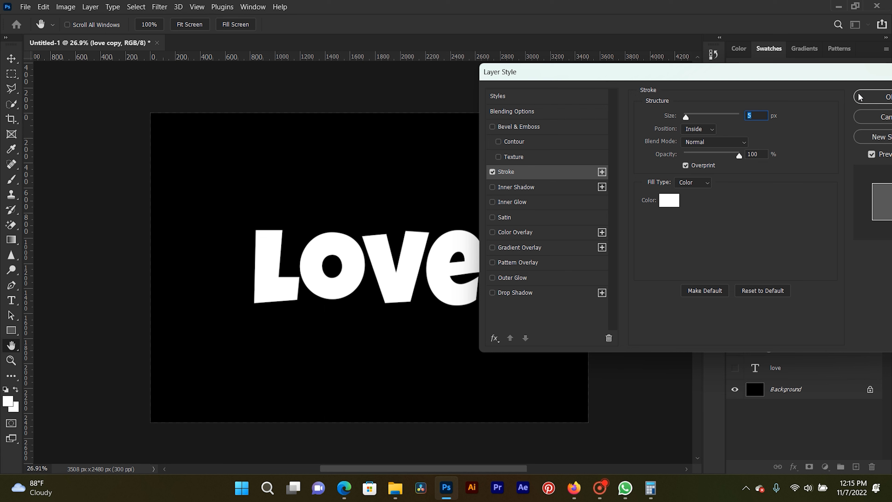
- Set the Fill Opacity of "love copy" to 0% and apply the layer style
left_click(537, 111)
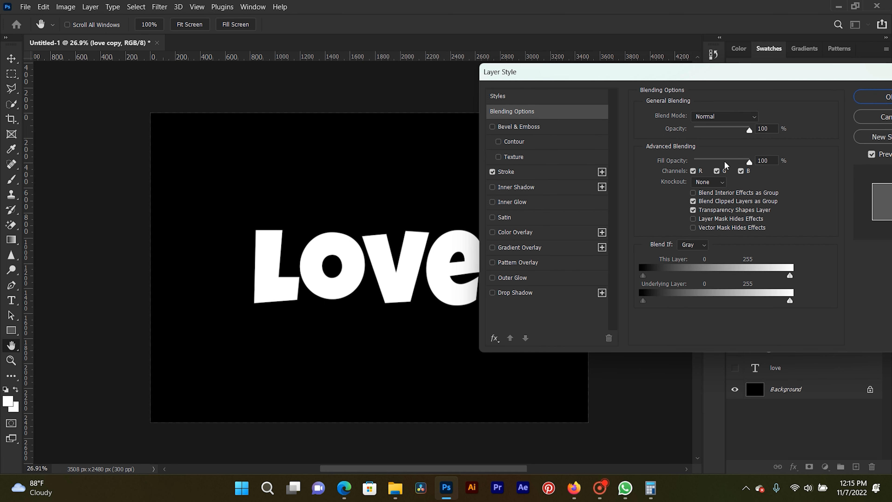
left_click(744, 161)
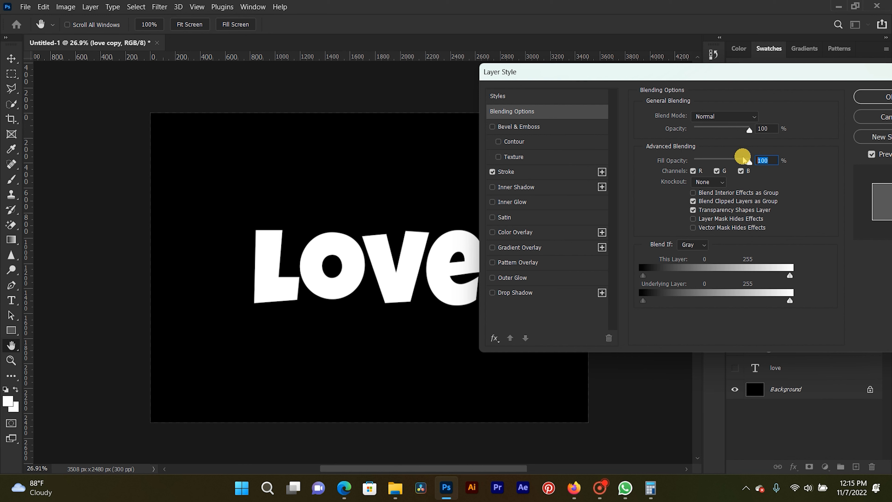
type("0")
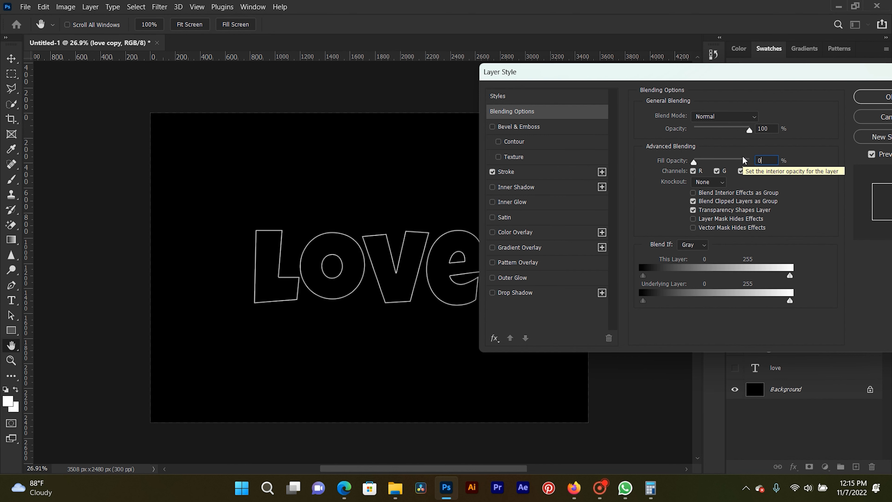
left_click(864, 99)
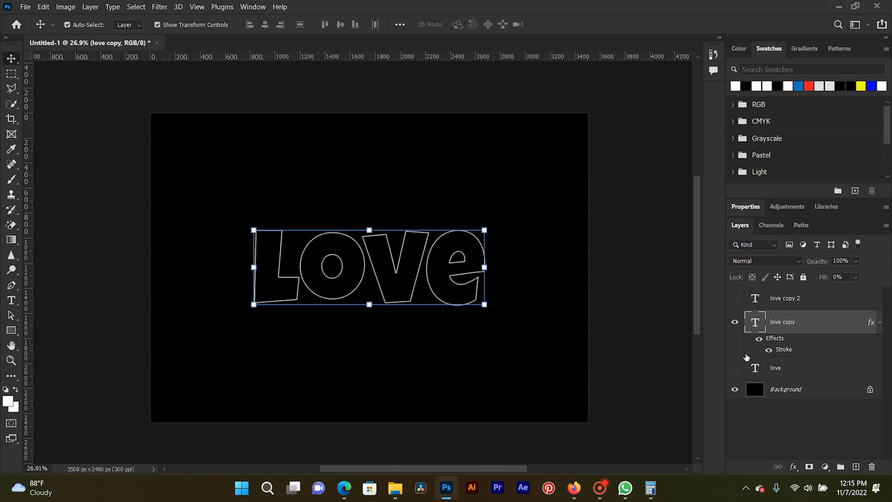
- Make the original "love" text layer visible again
left_click(770, 370)
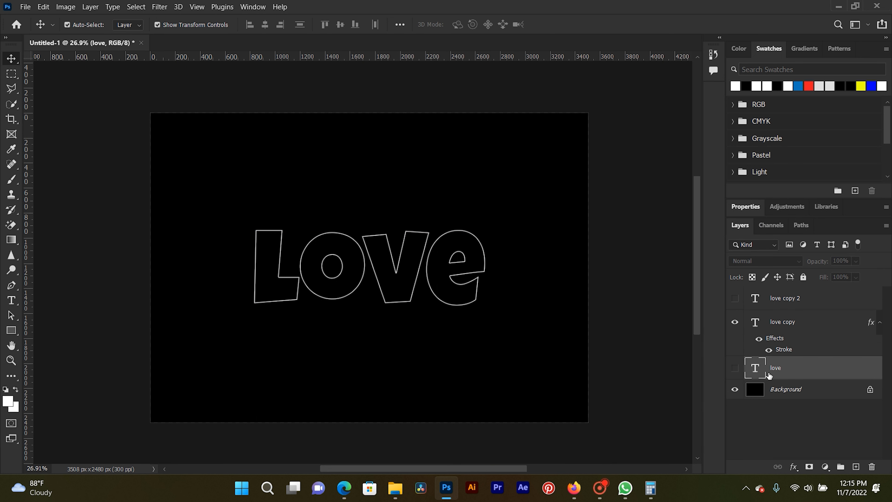
left_click(738, 370)
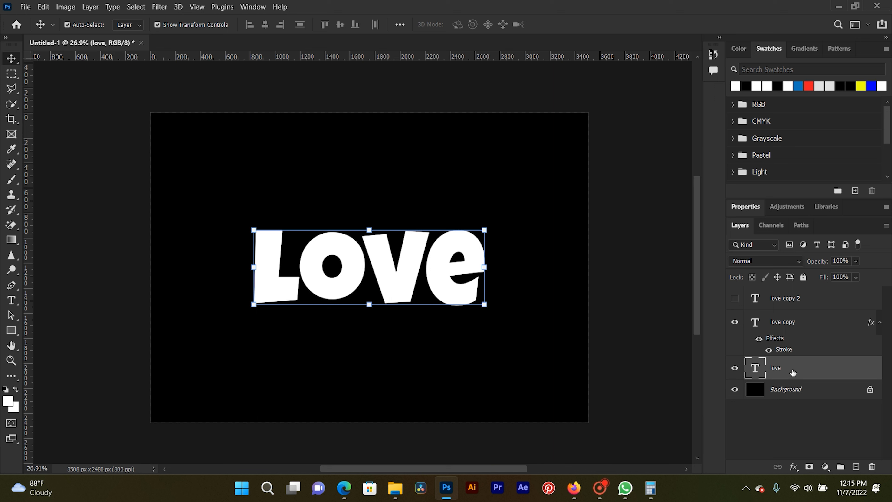
- Show "love copy 2" and give it the layer style copied from "love copy"
left_click(805, 302)
left_click(813, 322)
right_click(811, 326)
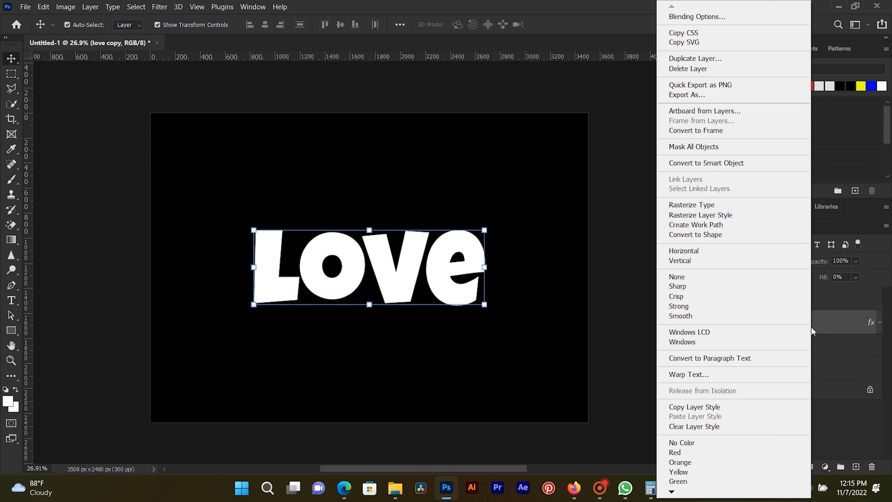
left_click(721, 408)
left_click(791, 307)
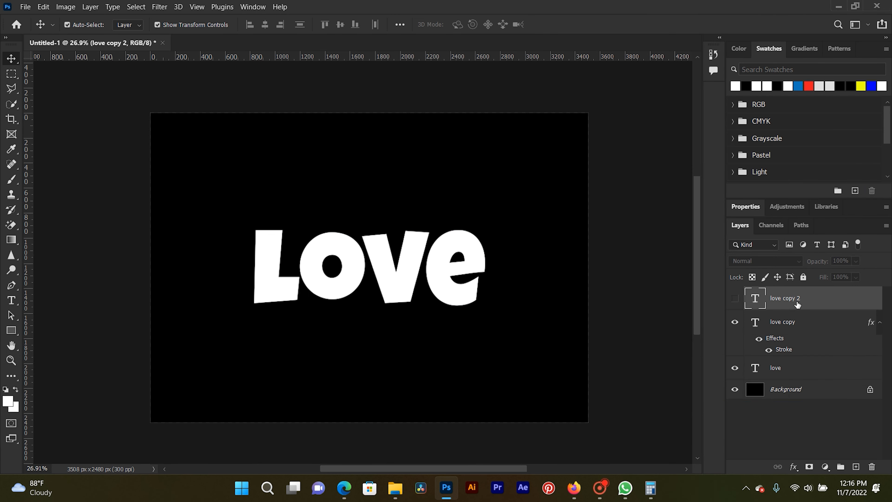
left_click(735, 299)
right_click(834, 301)
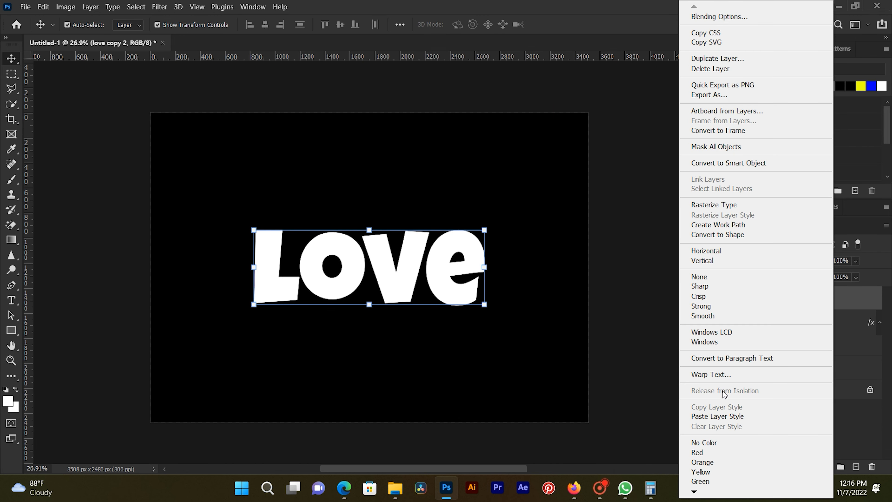
left_click(723, 416)
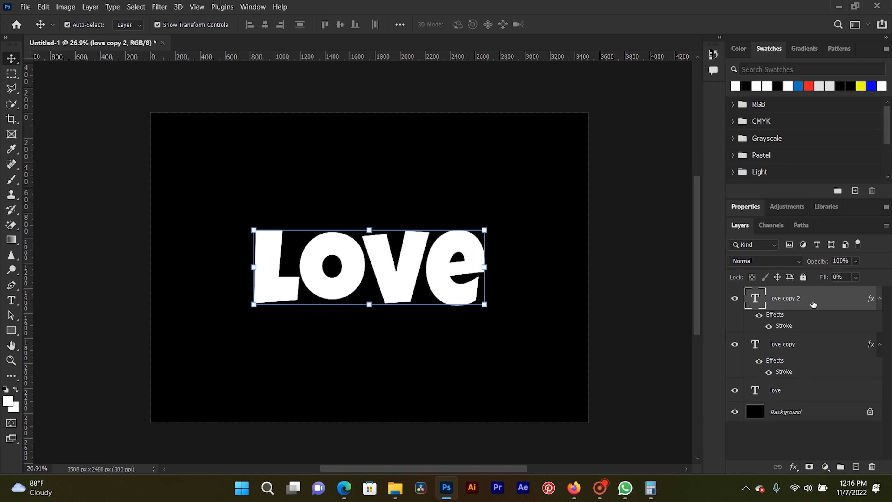
- Move the "love copy 2" outline straight up by a little under half the letter height
key("shift+Up")
key("shift+Up")
key("shift+Up")
key("shift+Up")
key("shift+Up")
key("shift+Up")
key("shift+Up")
key("shift+Up")
key("shift+Up")
key("shift+Up")
key("shift+Up")
key("shift+Up")
key("shift+Up")
key("shift+Up")
key("shift+Up")
key("shift+Up")
key("shift+Up")
key("shift+Up")
key("shift+Up")
key("shift+Up")
key("shift+Up")
key("shift+Up")
key("shift+Up")
key("shift+Up")
key("shift+Up")
key("shift+Up")
- Move the "love copy" outline straight down by slightly more than half the letter height
left_click(800, 349)
key("shift+Down")
key("shift+Down")
key("shift+Down")
key("shift+Down")
key("shift+Down")
key("shift+Down")
key("shift+Down")
key("shift+Down")
key("shift+Down")
key("shift+Down")
key("shift+Down")
key("shift+Down")
key("shift+Down")
key("shift+Down")
key("shift+Down")
key("shift+Down")
key("shift+Down")
key("shift+Down")
key("shift+Down")
key("shift+Down")
key("shift+Down")
key("shift+Down")
key("shift+Down")
key("shift+Down")
key("shift+Down")
key("shift+Down")
key("shift+Down")
key("shift+Down")
key("shift+Down")
key("shift+Down")
key("shift+Down")
key("shift+Down")
key("shift+Down")
key("shift+Down")
key("shift+Down")
key("shift+Down")
key("shift+Down")
key("shift+Down")
key("shift+Down")
key("shift+Down")
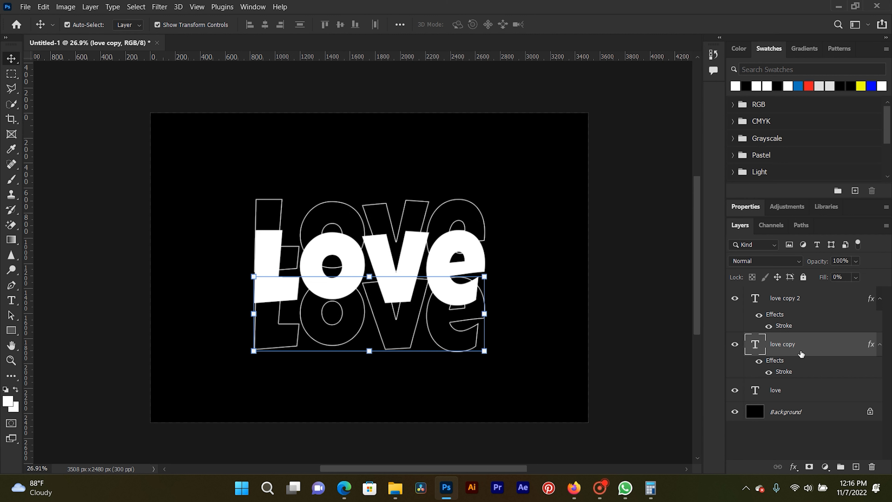
- Group the "love copy" and "love copy 2" outline layers together
left_click(810, 301, "ctrl")
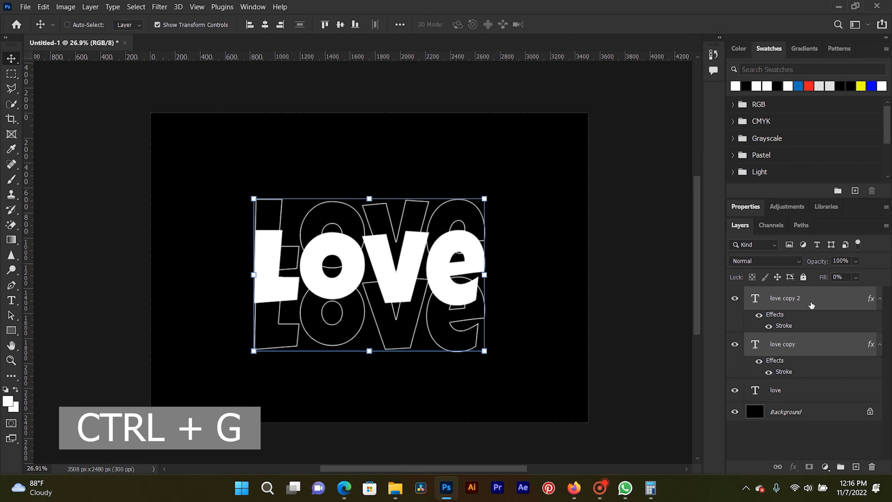
key("ctrl+g")
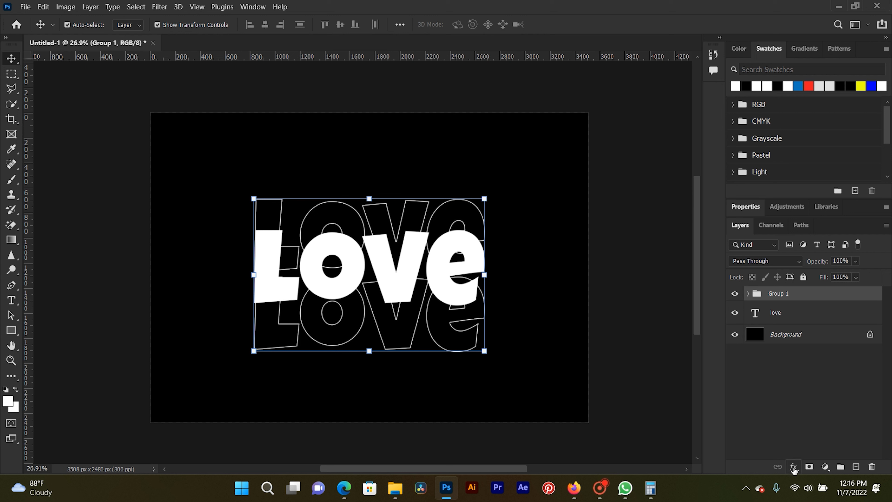
- Add a layer mask to Group 1 and choose the Soft Round brush with black for painting on it
left_click(808, 473)
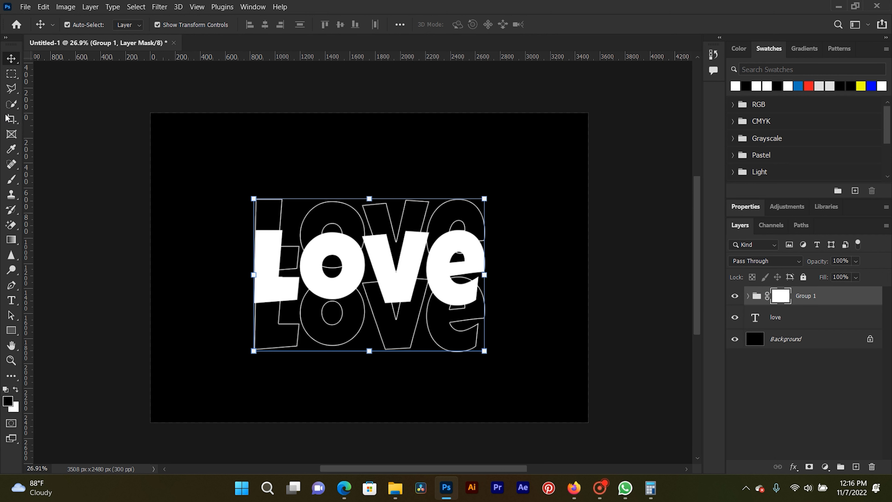
left_click(11, 180)
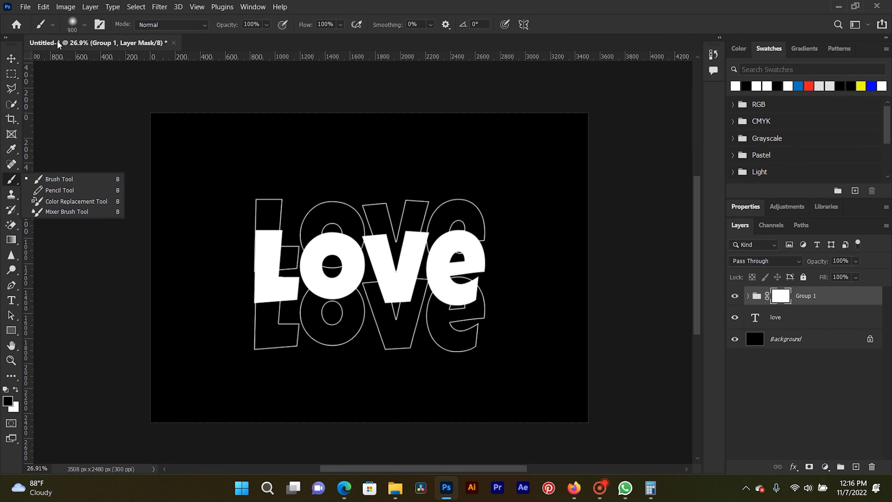
left_click(83, 26)
left_click(24, 131)
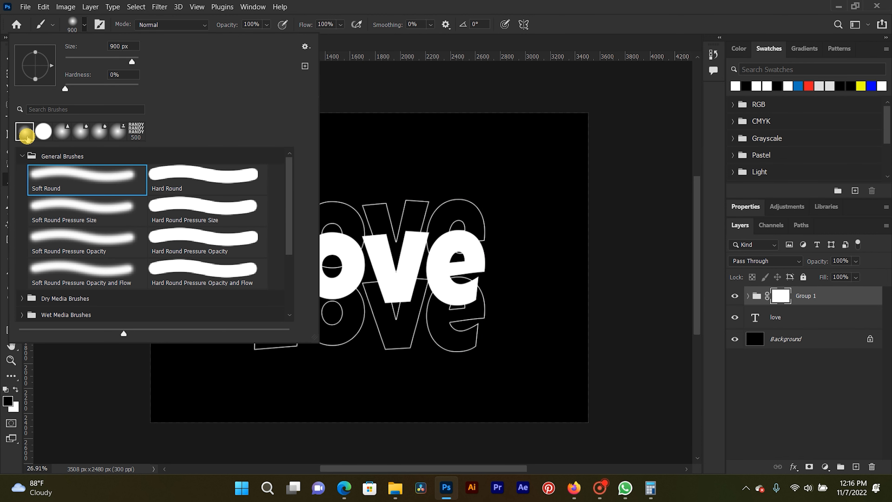
left_click(403, 5)
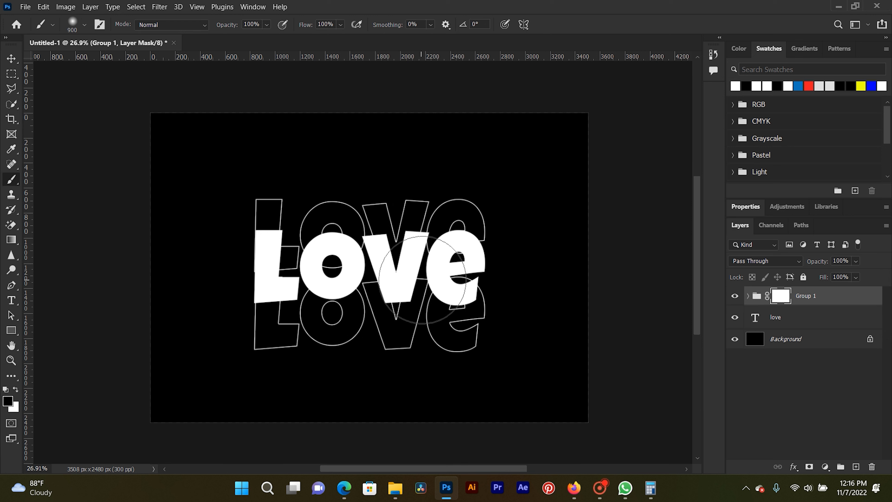
- Paint black on the Group 1 mask with a 700 px soft brush, hiding the outlines that overlap the solid word
key("bracketleft")
key("bracketleft")
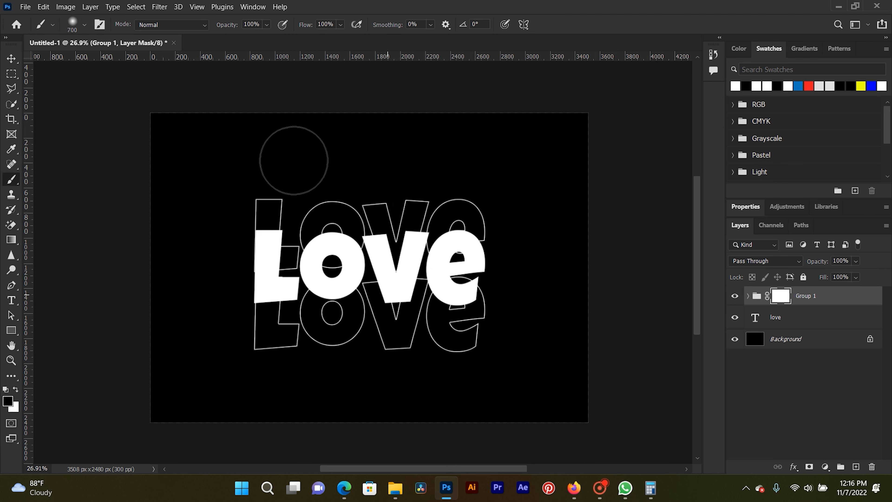
left_click(84, 25)
mouse_move(115, 59)
left_mouse_down()
mouse_move(108, 58)
mouse_move(115, 58)
left_mouse_up()
type("228")
key("Return")
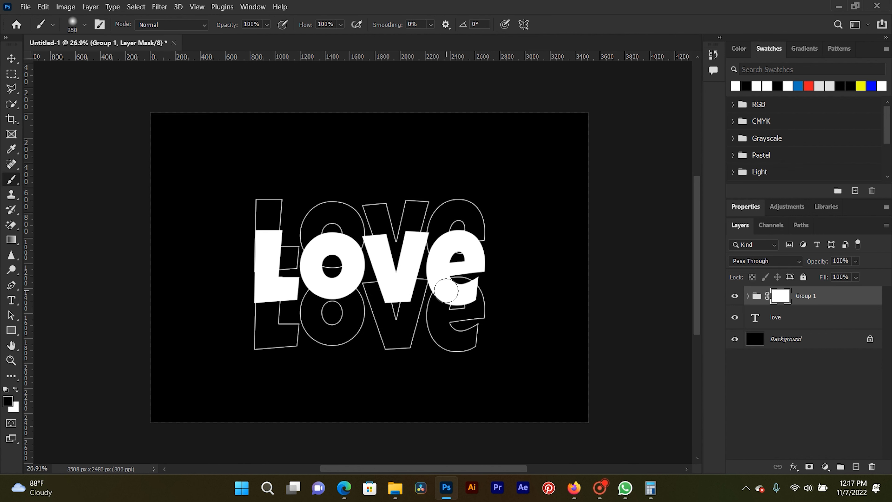
key("bracketright")
key("bracketright")
key("bracketright")
key("bracketright")
key("bracketright")
mouse_move(484, 270)
left_mouse_down()
mouse_move(315, 279)
mouse_move(253, 267)
mouse_move(474, 285)
mouse_move(410, 263)
mouse_move(272, 261)
mouse_move(317, 276)
left_mouse_up()
left_click_drag(434, 267, 264, 267)
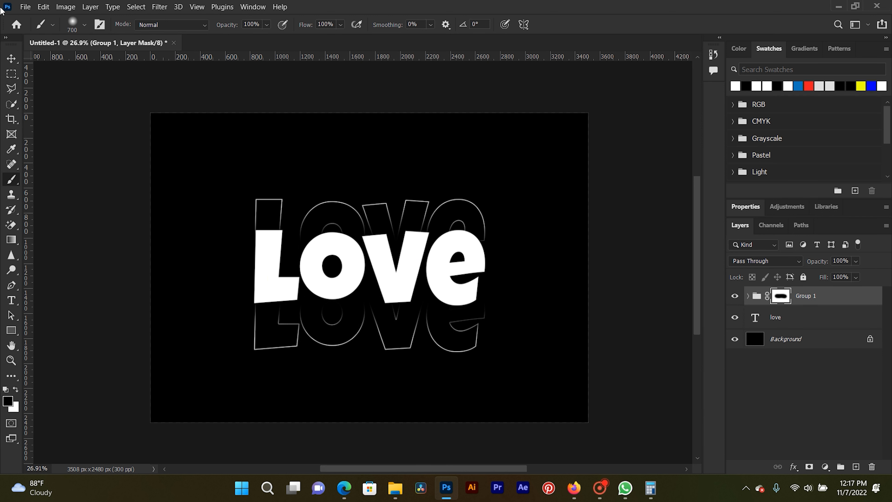
- Duplicate the masked Group 1
left_click(12, 58)
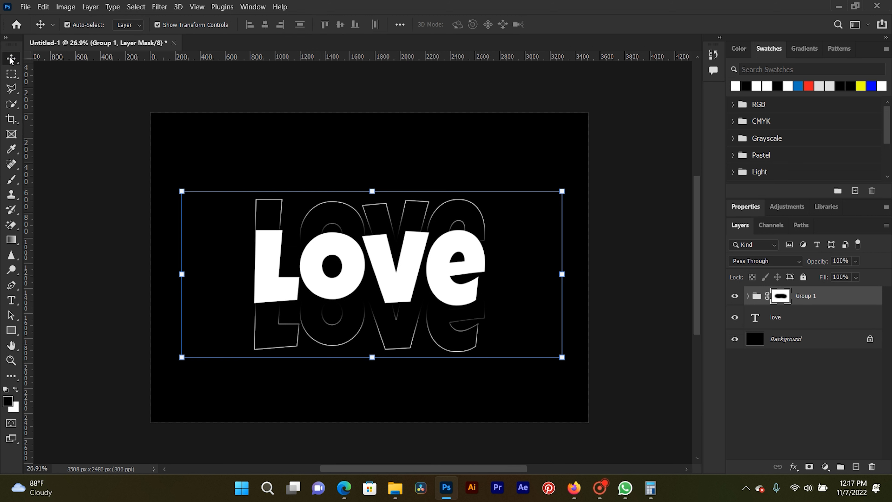
left_click(839, 298)
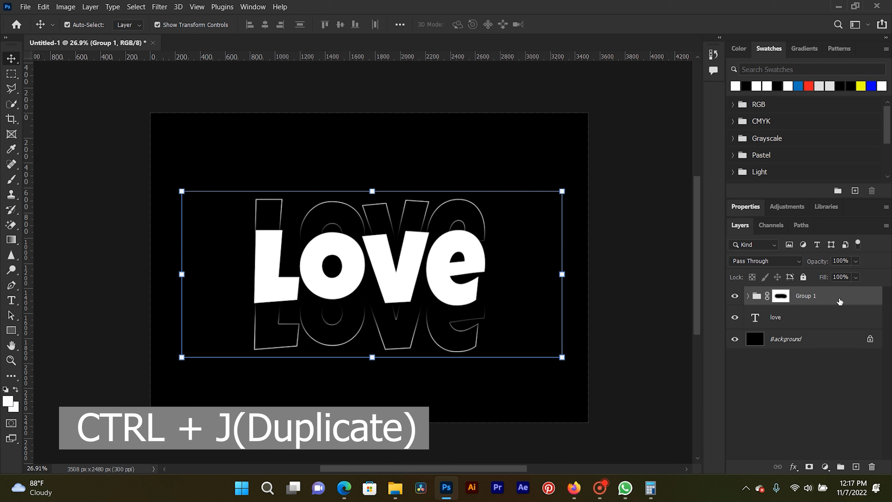
key("ctrl+j")
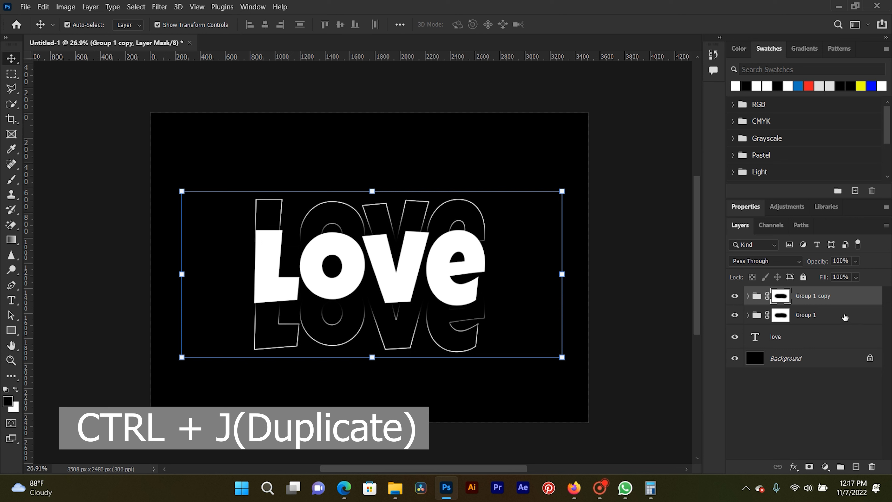
- In the original Group 1, move the "love copy 2" outline straight up by a little under half the letter height
left_click(822, 315)
left_click(748, 315)
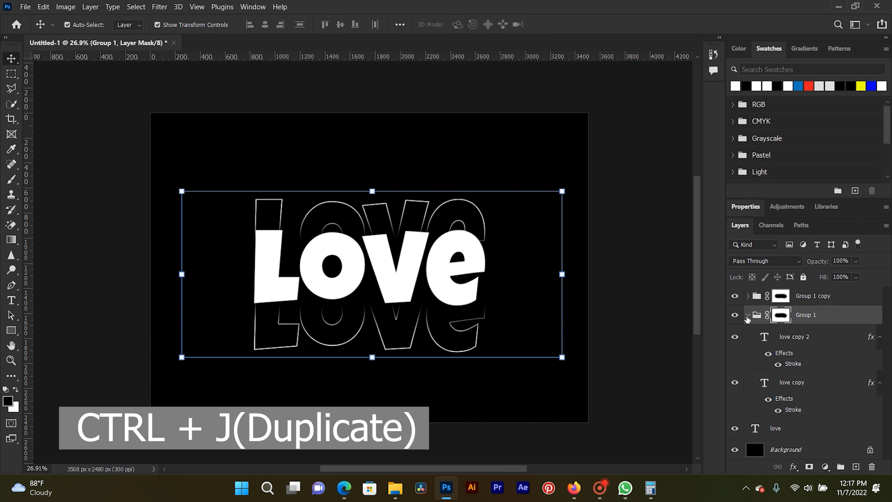
left_click(880, 336)
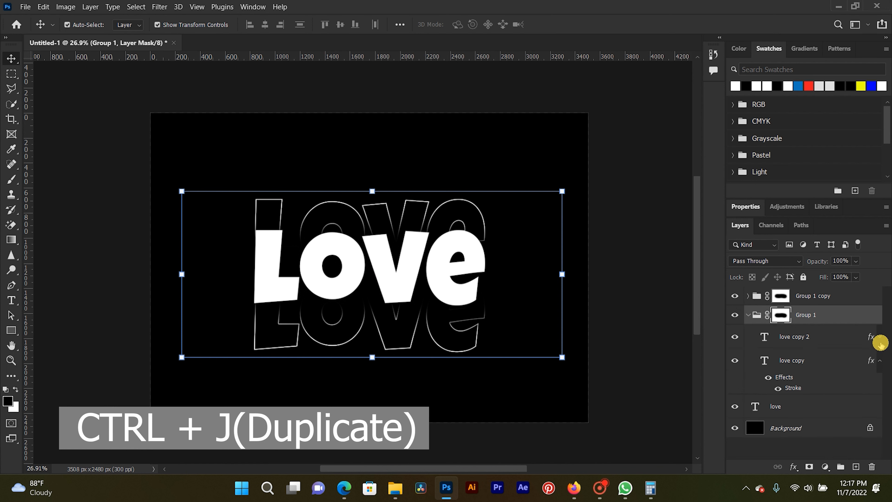
left_click(880, 360)
left_click(807, 337)
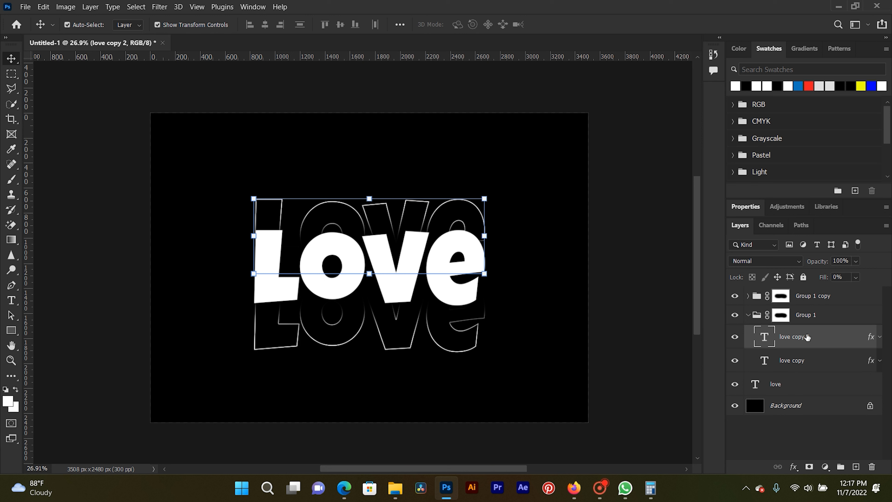
key("shift+Up")
key("shift+Up")
key("shift+Up")
key("shift+Up")
key("shift+Up")
key("shift+Up")
key("shift+Up")
key("shift+Up")
key("shift+Up")
key("shift+Up")
key("shift+Up")
key("shift+Up")
key("shift+Up")
key("shift+Up")
key("shift+Up")
key("shift+Up")
key("shift+Up")
key("shift+Up")
key("shift+Up")
key("shift+Up")
key("shift+Up")
key("shift+Up")
key("shift+Up")
key("shift+Up")
key("shift+Up")
key("shift+Up")
- Move the "love copy" outline in the original Group 1 straight down by a little more than a third of the letter height
left_click(784, 366)
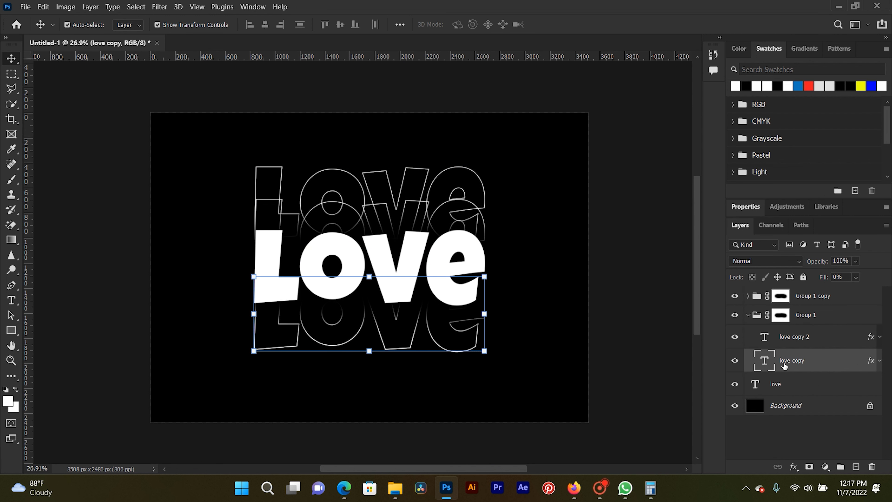
key("shift+Down")
key("shift+Down")
key("shift+Down")
key("shift+Down")
key("shift+Down")
key("shift+Down")
key("shift+Down")
key("shift+Down")
key("shift+Down")
key("shift+Down")
key("shift+Down")
key("shift+Down")
key("shift+Down")
key("shift+Down")
key("shift+Down")
key("shift+Down")
key("shift+Down")
key("shift+Down")
key("shift+Down")
key("shift+Down")
key("shift+Down")
key("shift+Down")
key("shift+Down")
- Paint black with the 700 px soft brush on the Group 1 mask, fading the outlines where they overlap the inner copies
left_click(748, 316)
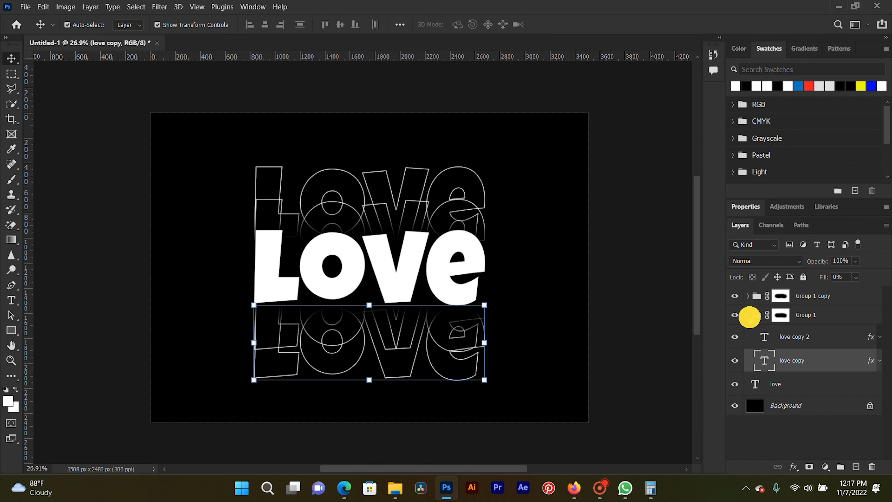
left_click(781, 316)
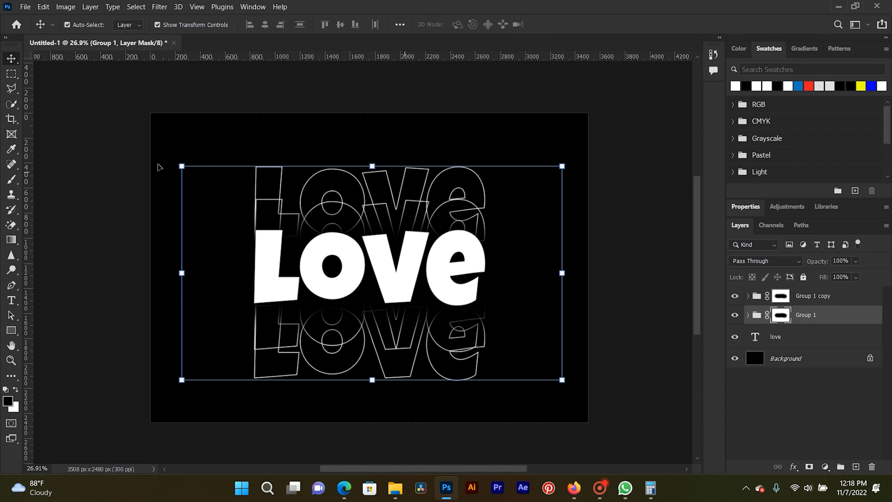
left_click(12, 181)
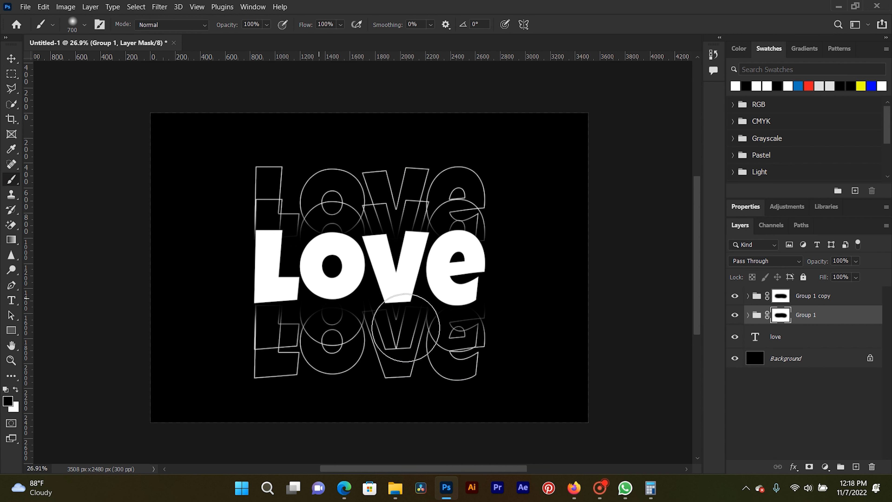
left_click(407, 248)
mouse_move(407, 248)
left_mouse_down()
mouse_move(275, 237)
mouse_move(258, 244)
mouse_move(485, 267)
mouse_move(479, 255)
mouse_move(460, 255)
mouse_move(462, 247)
mouse_move(454, 254)
mouse_move(366, 249)
mouse_move(414, 248)
mouse_move(396, 244)
mouse_move(448, 257)
mouse_move(492, 243)
mouse_move(416, 263)
mouse_move(316, 235)
mouse_move(279, 236)
mouse_move(260, 257)
mouse_move(315, 269)
mouse_move(255, 302)
mouse_move(295, 308)
mouse_move(398, 292)
mouse_move(462, 297)
mouse_move(264, 314)
mouse_move(351, 301)
mouse_move(397, 309)
mouse_move(393, 317)
mouse_move(407, 297)
mouse_move(494, 298)
mouse_move(455, 299)
mouse_move(354, 263)
mouse_move(295, 287)
mouse_move(364, 289)
mouse_move(312, 261)
mouse_move(253, 300)
mouse_move(452, 298)
mouse_move(298, 302)
mouse_move(263, 313)
mouse_move(295, 304)
mouse_move(271, 315)
mouse_move(494, 295)
mouse_move(455, 299)
mouse_move(348, 262)
mouse_move(321, 291)
mouse_move(456, 295)
left_mouse_up()
- Group "Group 1" and "Group 1 copy" together
key("v")
left_click(813, 296, "shift")
key("ctrl+g")
- Add a Gradient Overlay to Group 2 using the pink-to-blue preset from the Purples set
left_click(794, 466)
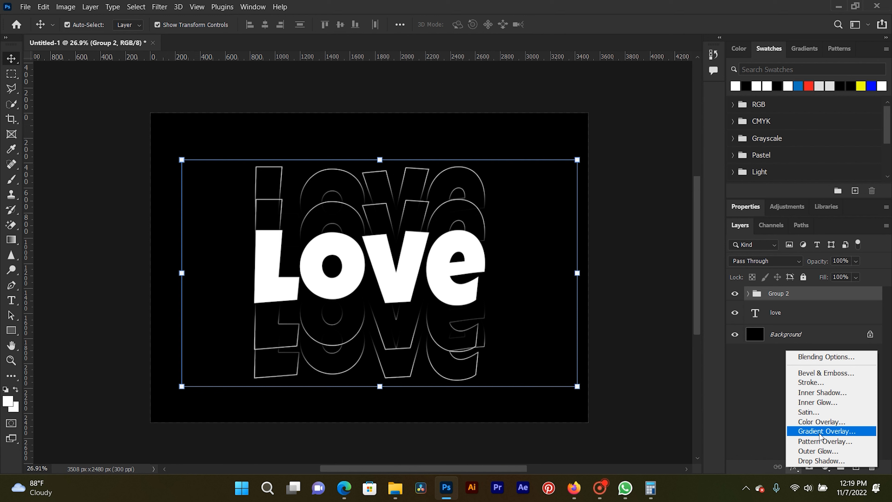
left_click(820, 435)
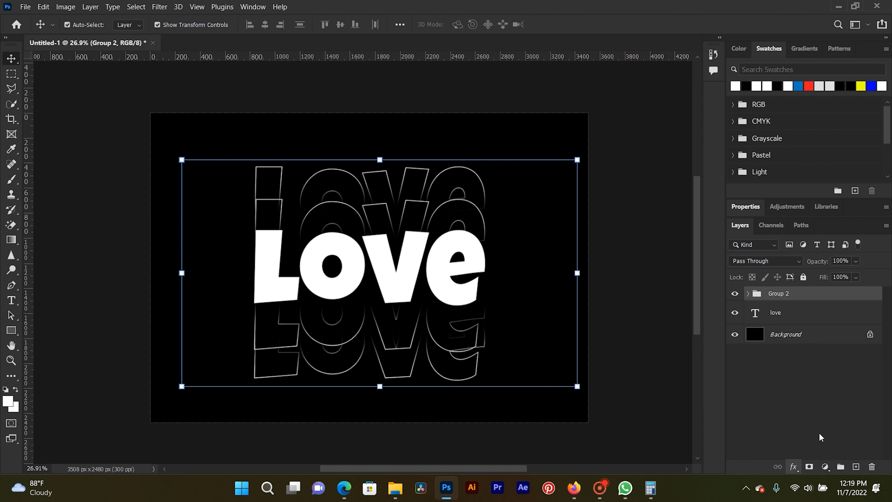
left_click_drag(478, 74, 680, 130)
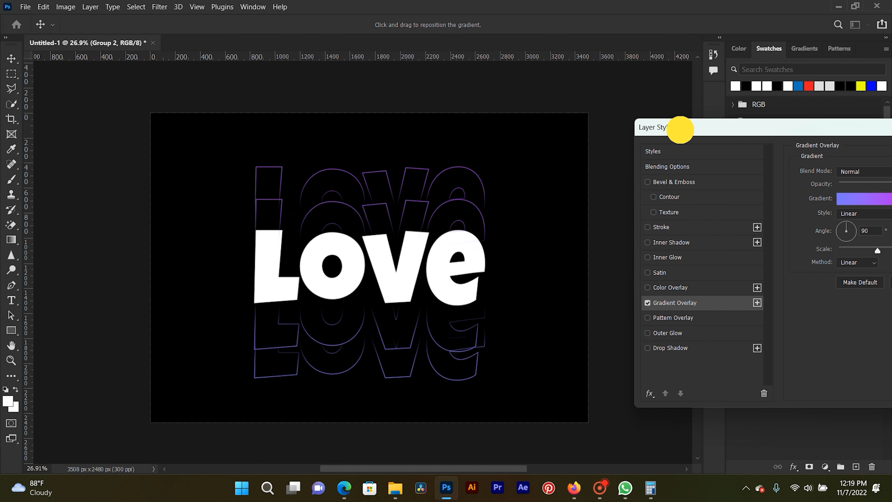
left_click_drag(680, 129, 550, 97)
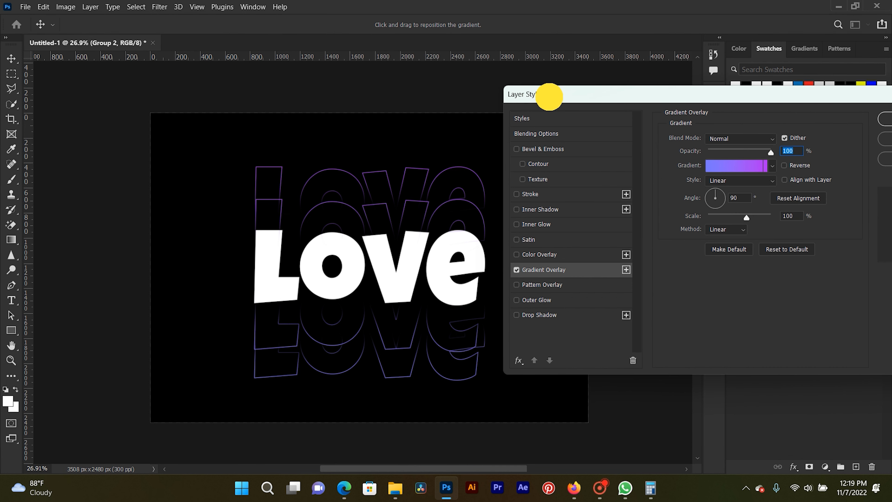
left_click(771, 169)
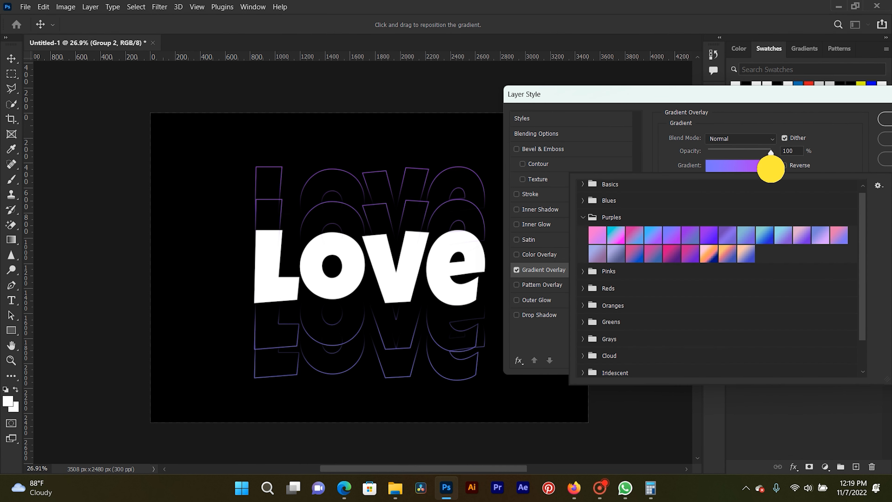
left_click(635, 236)
left_click(737, 96)
- Try the Reflected, Diamond and Angle styles for the gradient overlay, and return the style to Linear
left_click(739, 180)
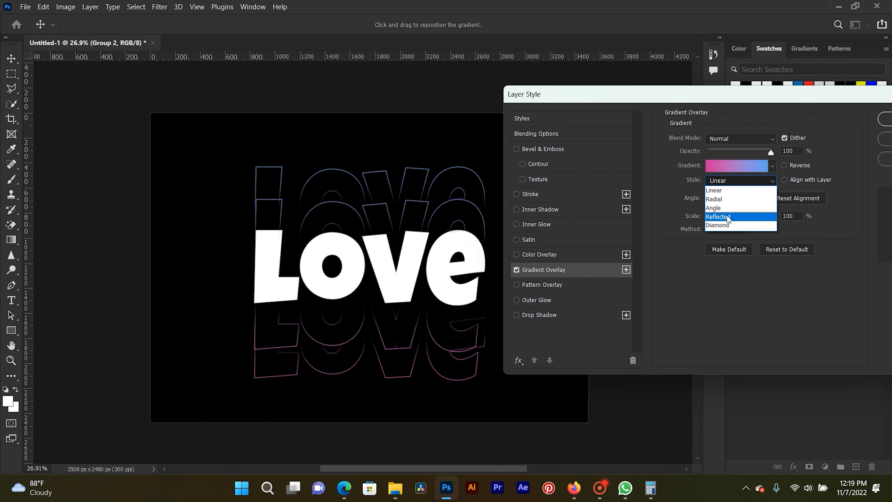
left_click(727, 216)
left_click(738, 185)
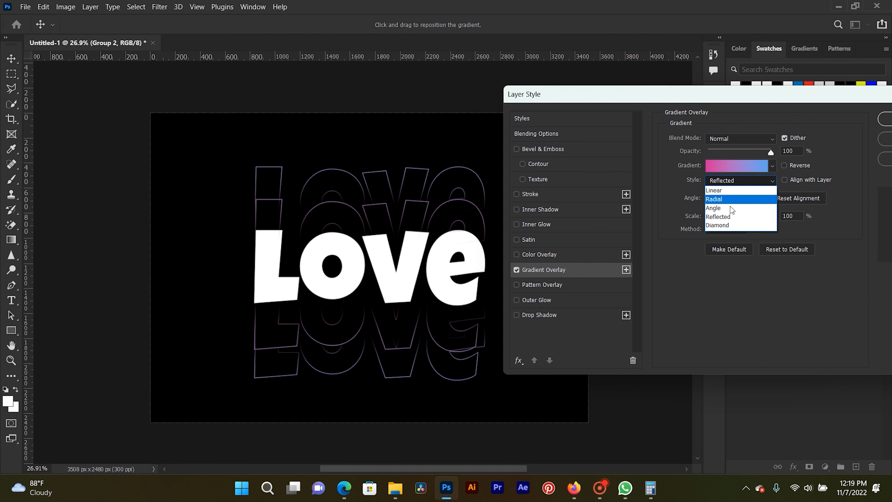
left_click(728, 224)
left_click(732, 182)
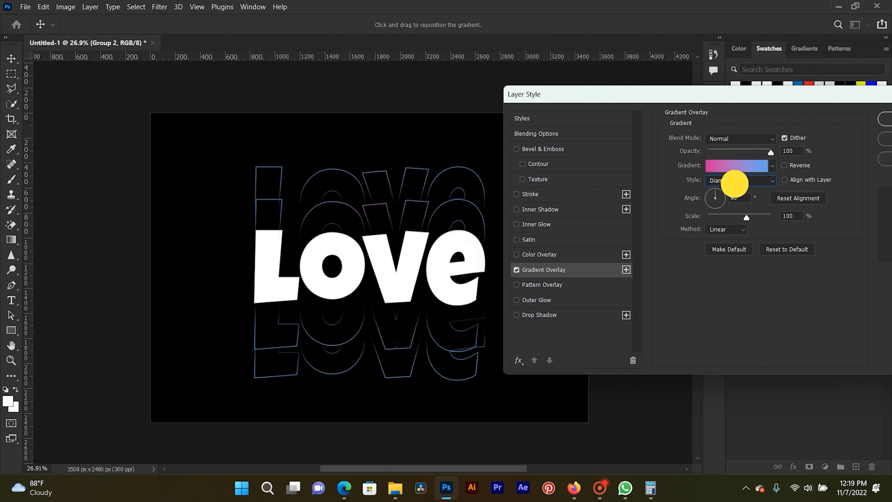
left_click(732, 193)
left_click(736, 183)
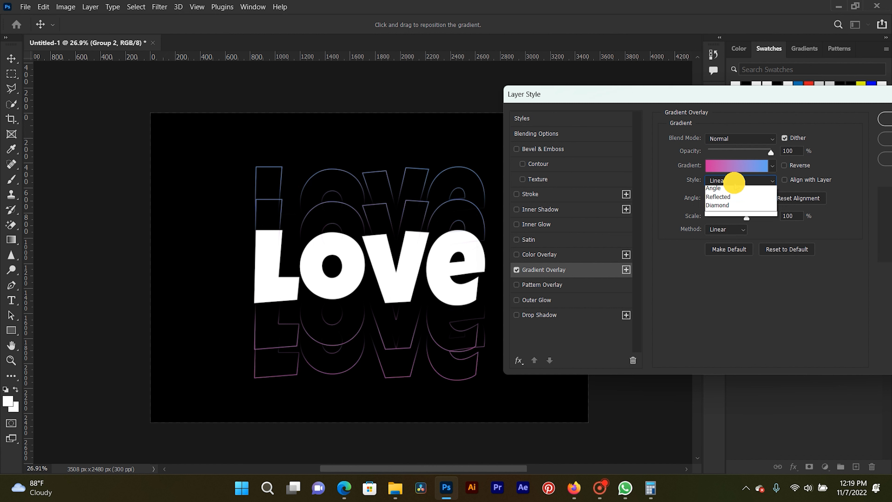
left_click(730, 208)
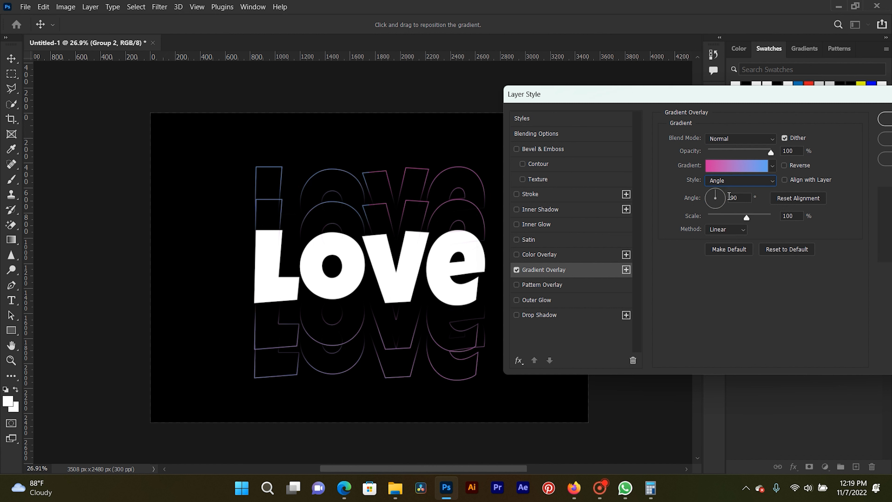
left_click(722, 181)
left_click(719, 193)
- Reverse the overlay gradient, set its scale to 95% and its angle to 43°, and apply the layer style
left_click(786, 167)
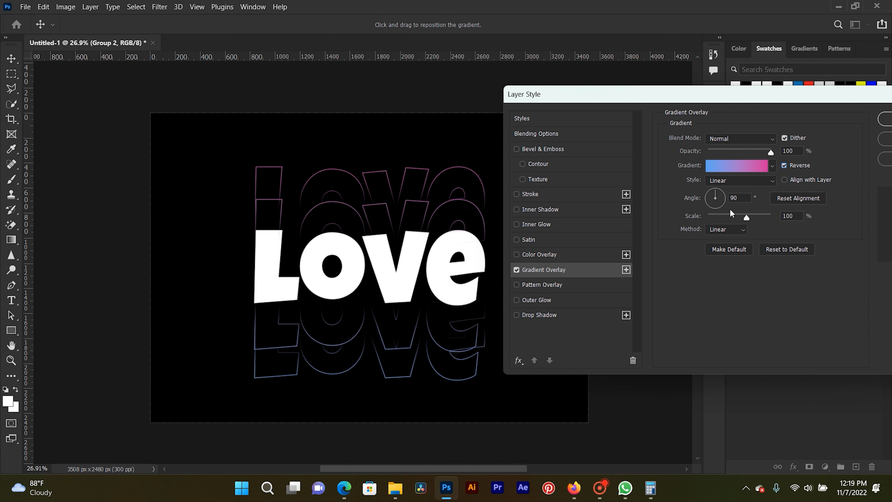
left_click_drag(746, 218, 720, 193)
left_click_drag(569, 95, 543, 81)
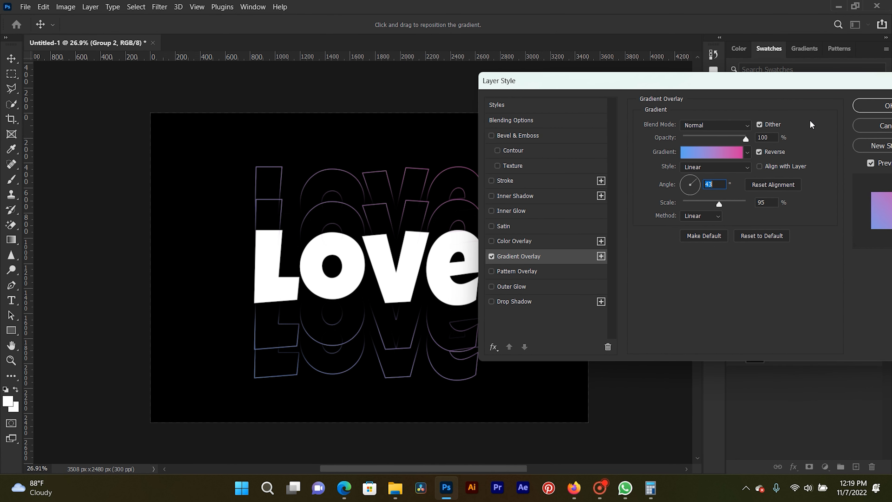
left_click(866, 107)
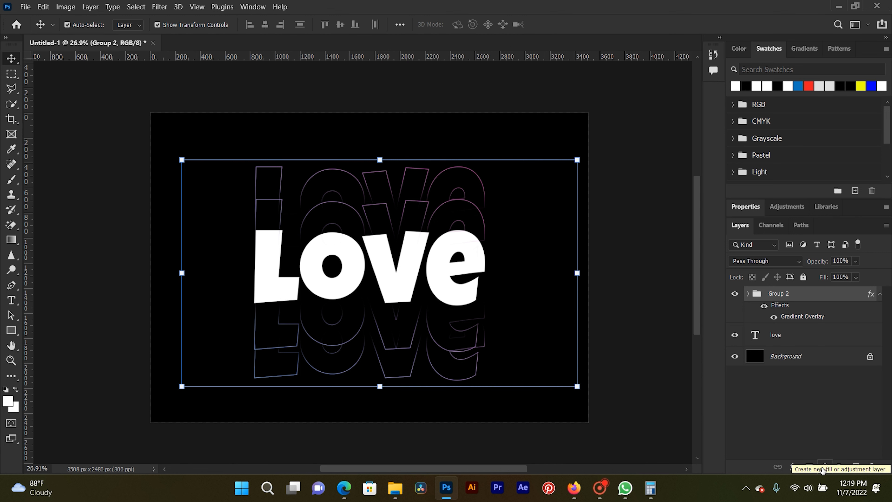
- Add a Hue/Saturation adjustment layer above Group 2 with hue +135 and saturation +72
left_click(823, 469)
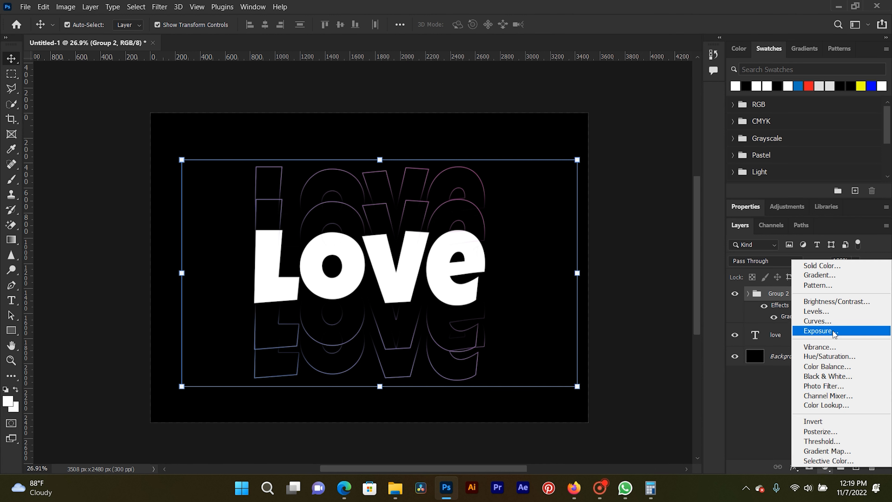
left_click(832, 357)
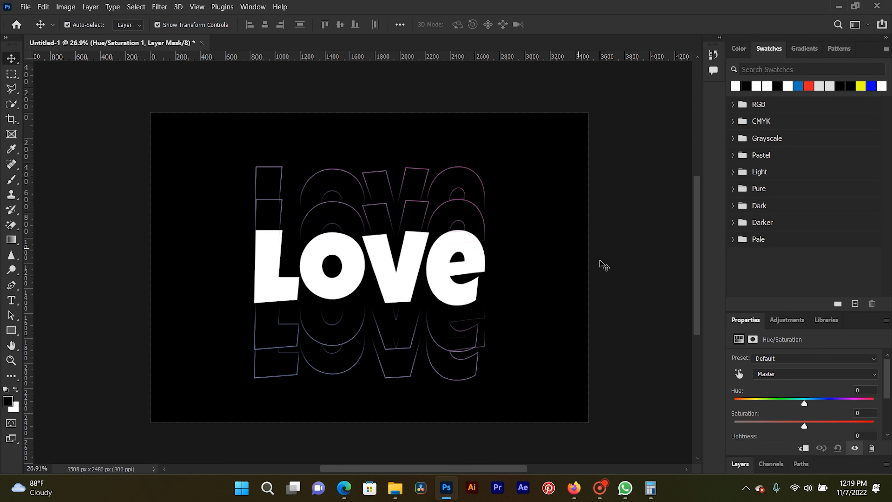
left_click_drag(805, 404, 863, 398)
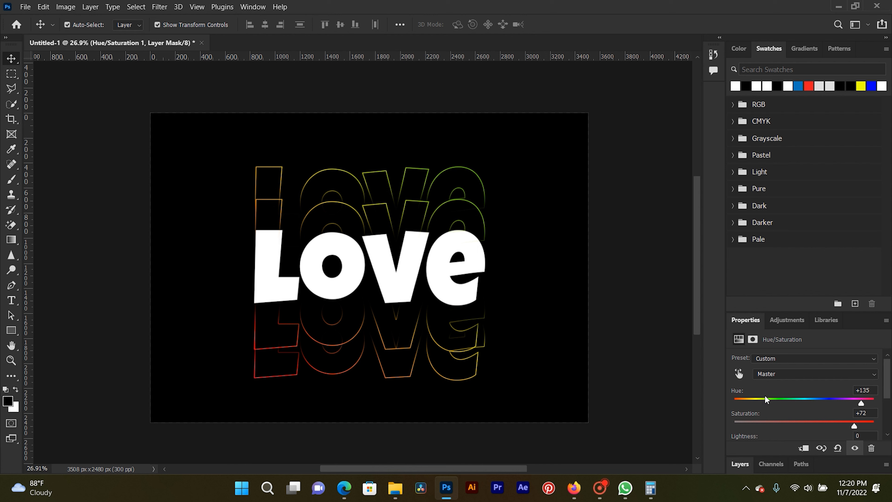
- Enlarge the layer list and hide the Hue/Saturation 1 adjustment layer
left_click(746, 464)
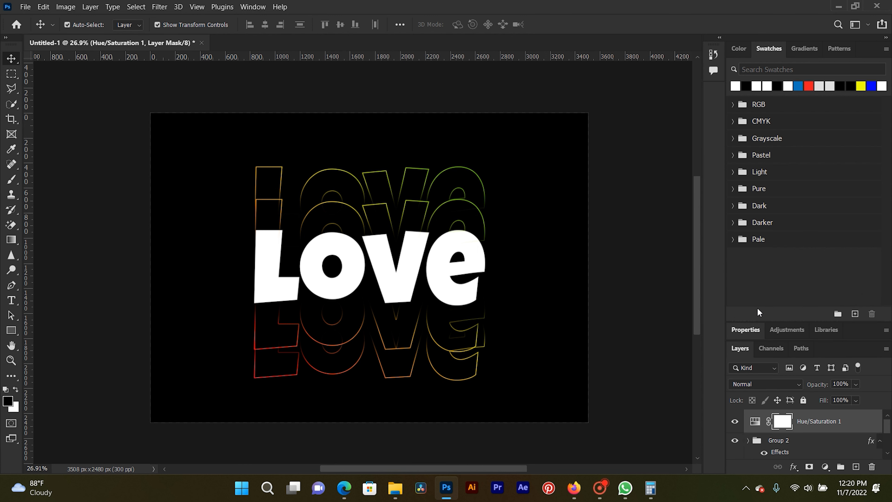
left_click_drag(764, 320, 765, 211)
left_click(735, 314)
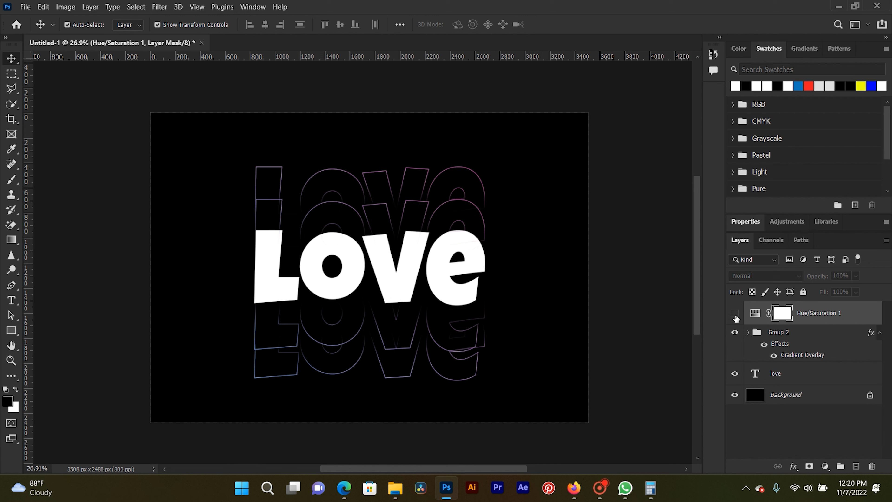
- Check Group 2's gradient overlay settings and accept them without edits
double_click(780, 355)
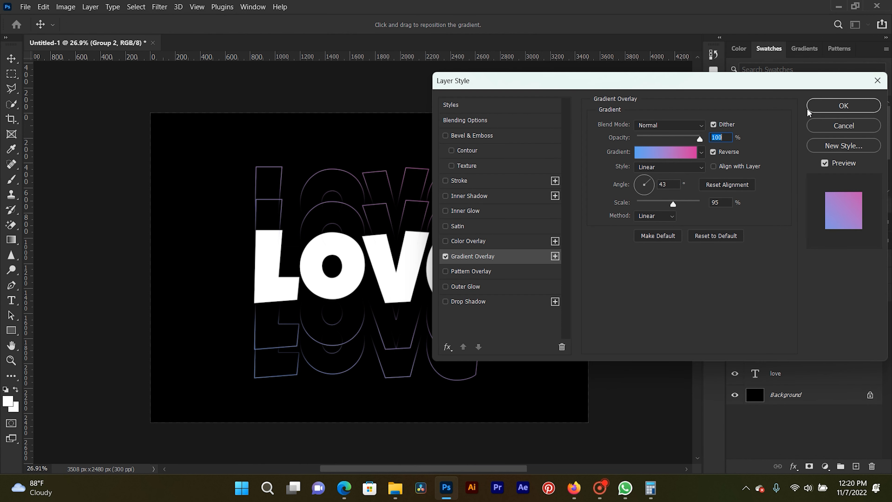
left_click(844, 105)
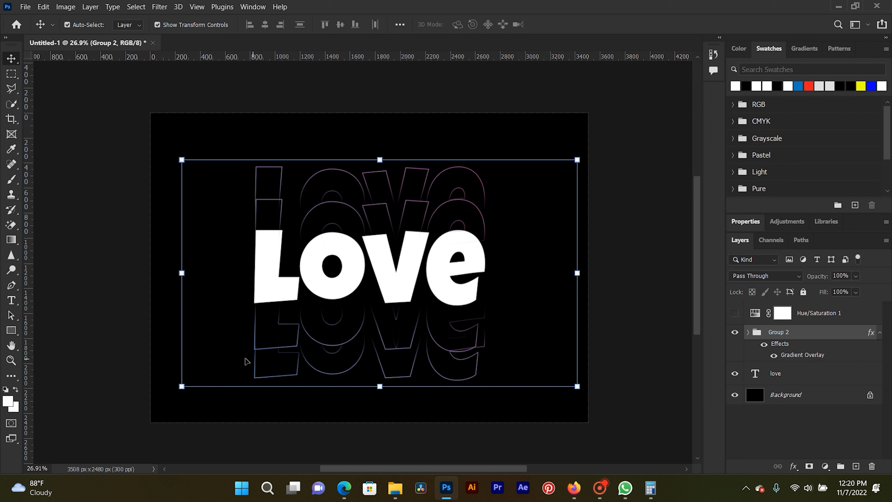
- Select the love text layer and add a Gradient Overlay to it, opening its gradient presets
right_click(386, 284)
left_click(387, 287)
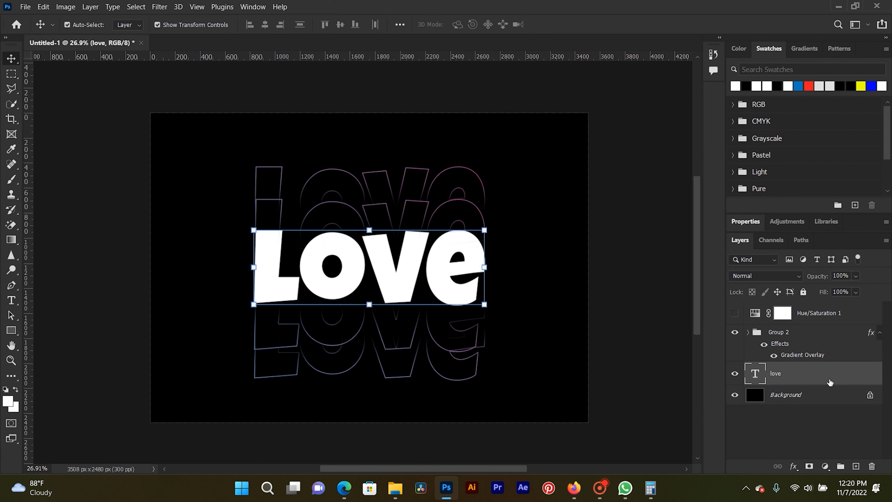
double_click(768, 360)
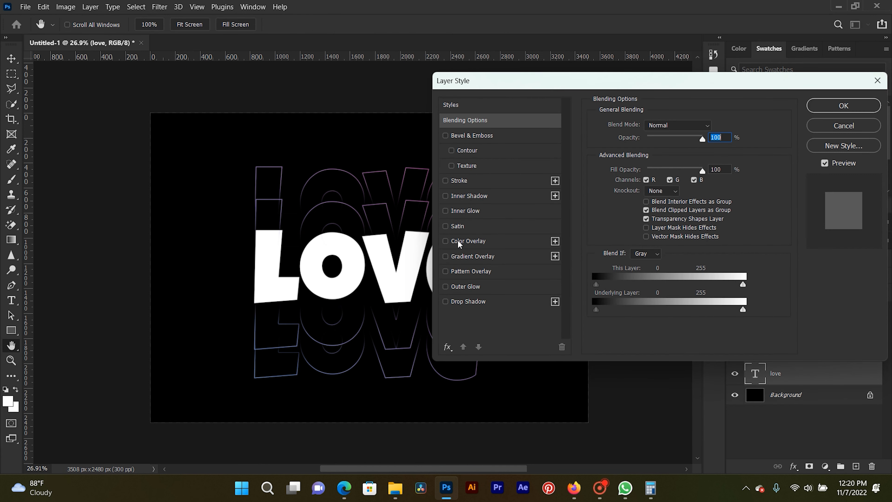
left_click(456, 257)
left_click(701, 152)
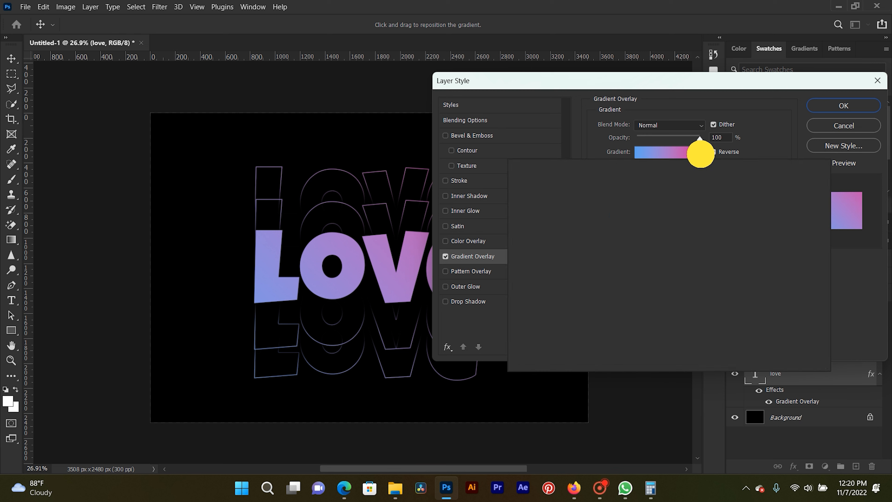
- Try several presets from the Purples group for the love text's gradient overlay, including the pink-to-cyan and purple-to-light-blue ones
left_click(628, 239)
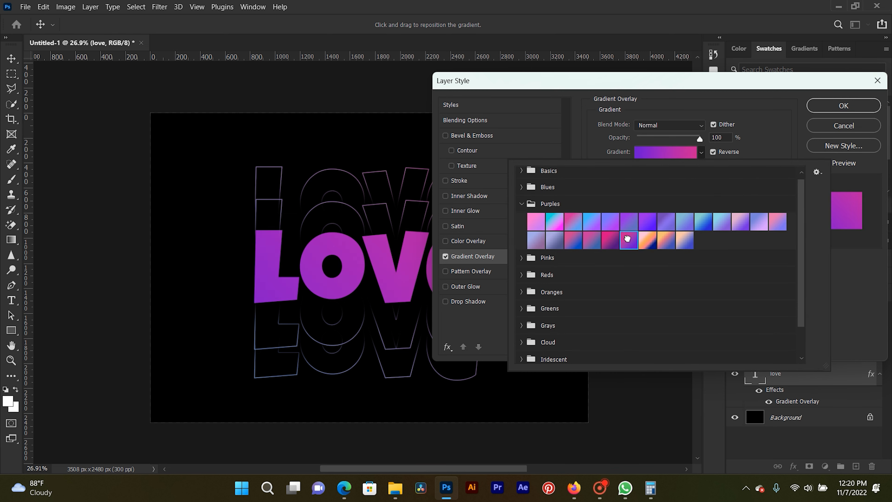
left_click(575, 219)
left_click(555, 223)
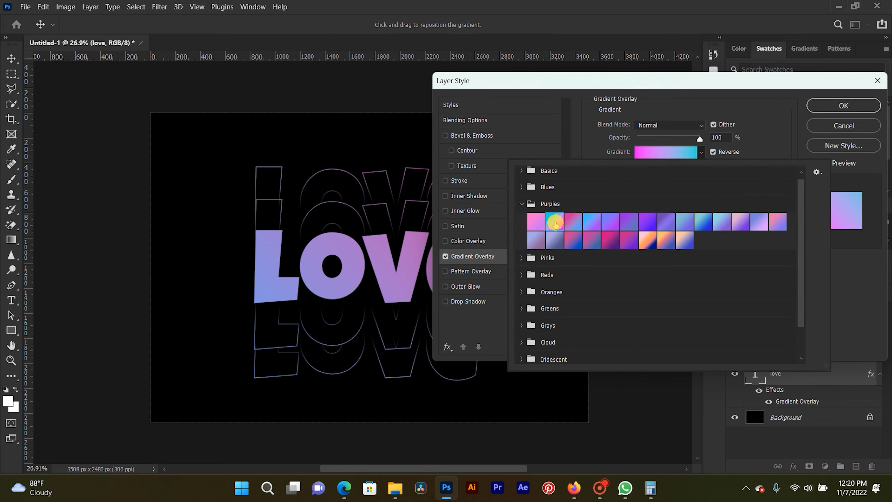
left_click(725, 225)
left_click(521, 204)
- Try the pink-to-purple Reds preset on the love text's overlay, and choose the dark purple, pink and orange Reds preset
left_click(521, 238)
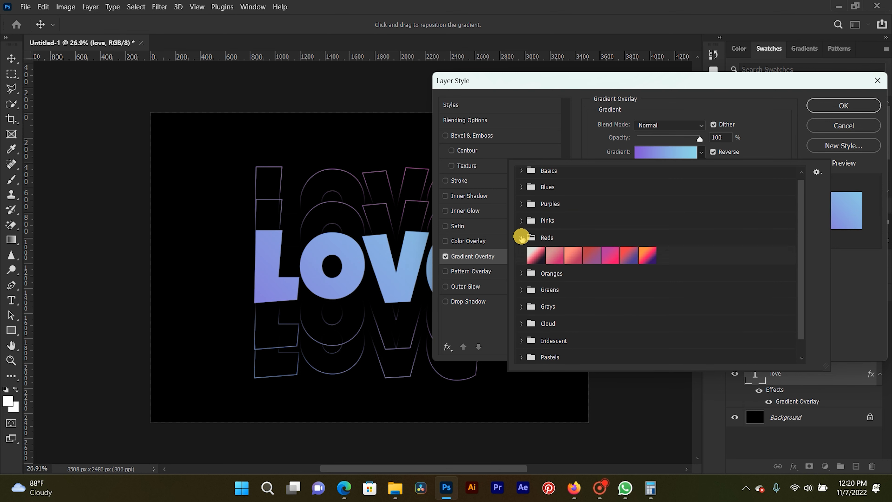
left_click(606, 258)
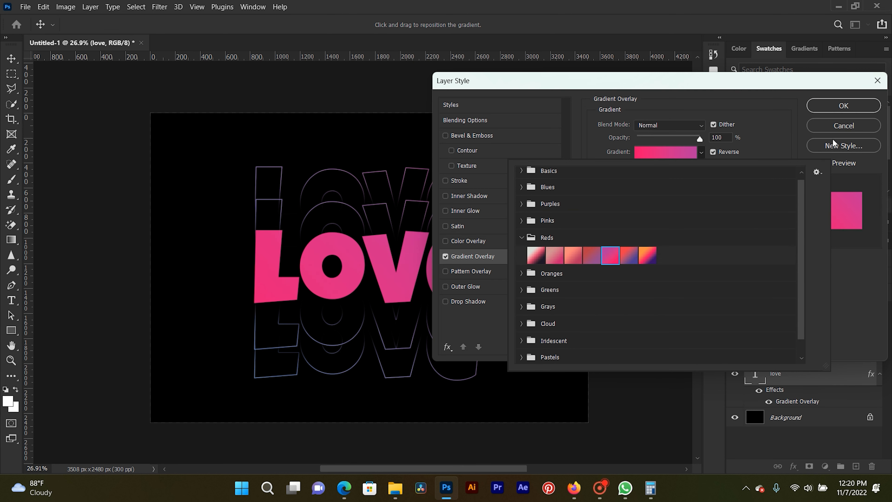
left_click(648, 256)
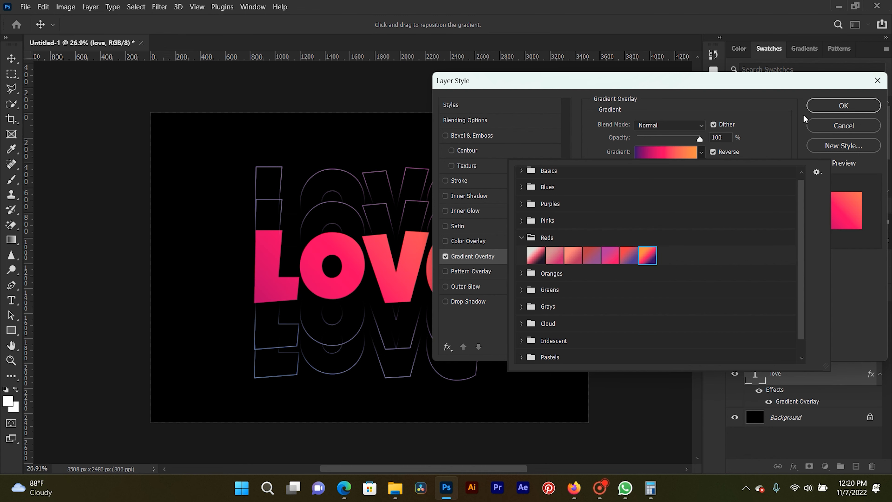
left_click(574, 150)
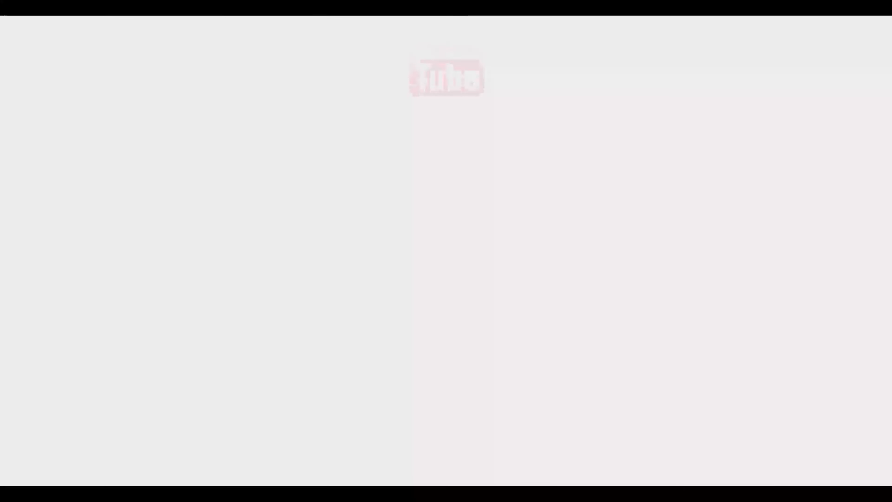